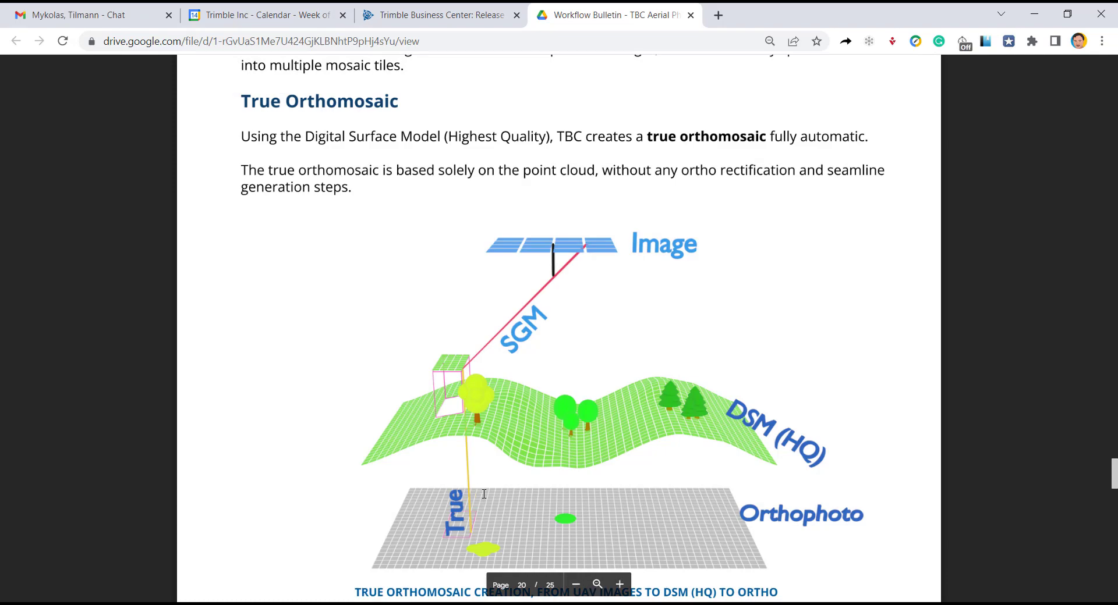
Scroll from page 20's True Orthomosaic section down to the page 21 true-ortho creation diagram.
{"action": "scroll", "coordinate": [478, 501], "scroll_direction": "down", "scroll_amount": 5}
{"action": "scroll", "coordinate": [498, 476], "scroll_direction": "down", "scroll_amount": 7}
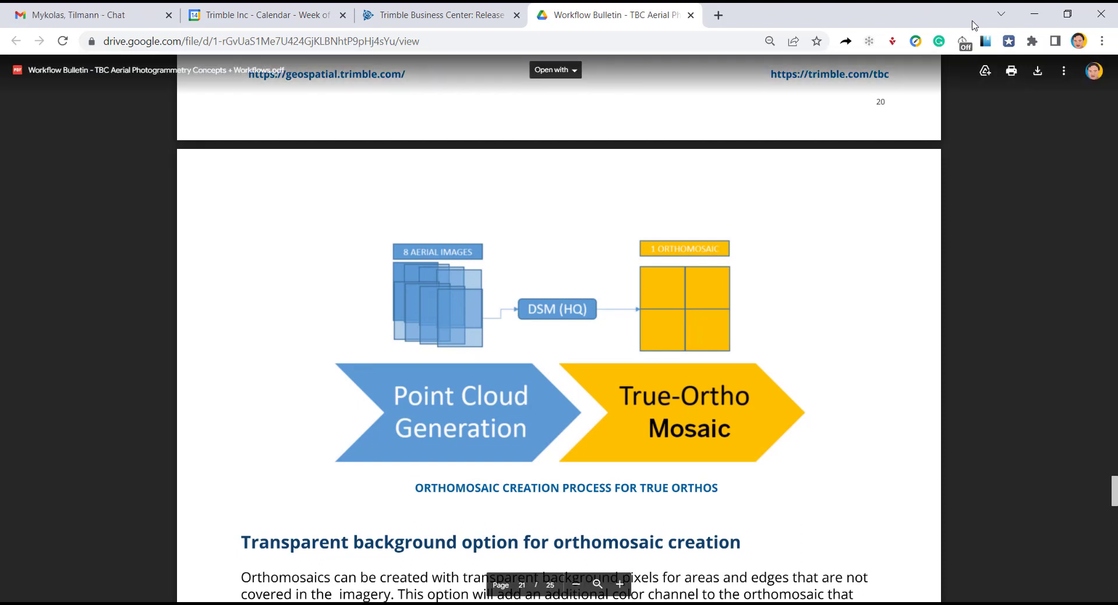
Bring the drone project forward, then briefly show and hide the Flight Block lines.
{"action": "left_click", "coordinate": [1036, 19]}
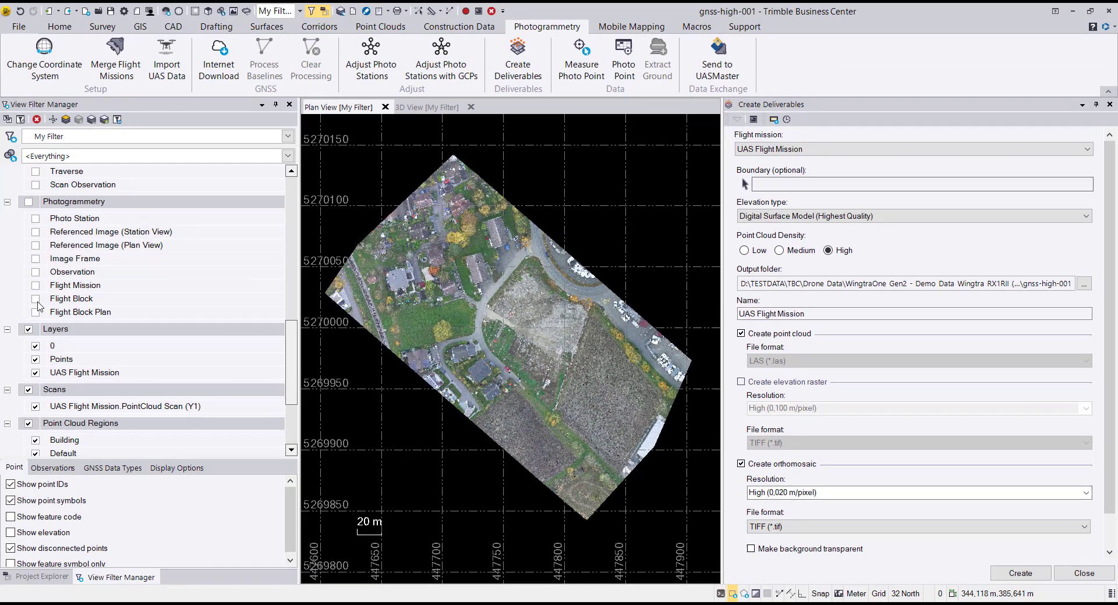
{"action": "left_click", "coordinate": [36, 300]}
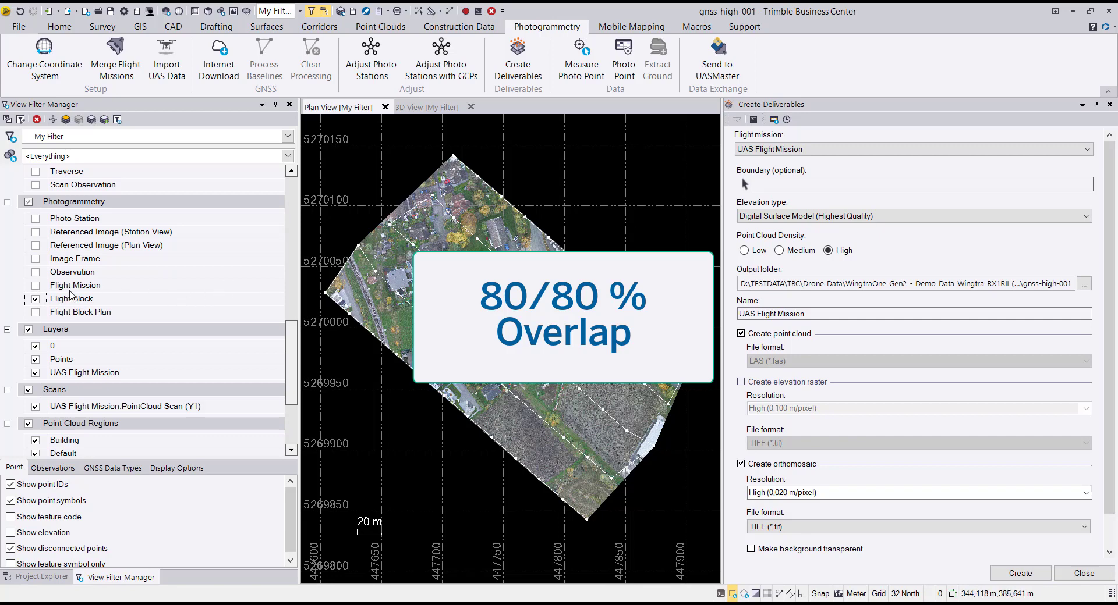
{"action": "left_click", "coordinate": [36, 299]}
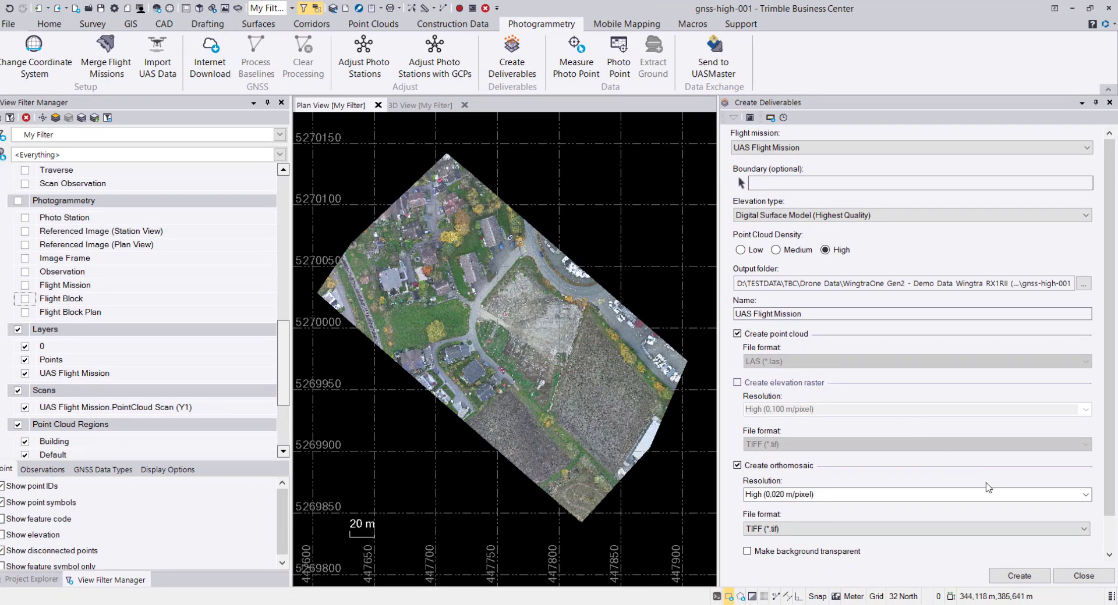
Close Create Deliverables and orbit the colourised house point cloud in the 3D View, top-down then oblique.
{"action": "left_click", "coordinate": [1071, 576]}
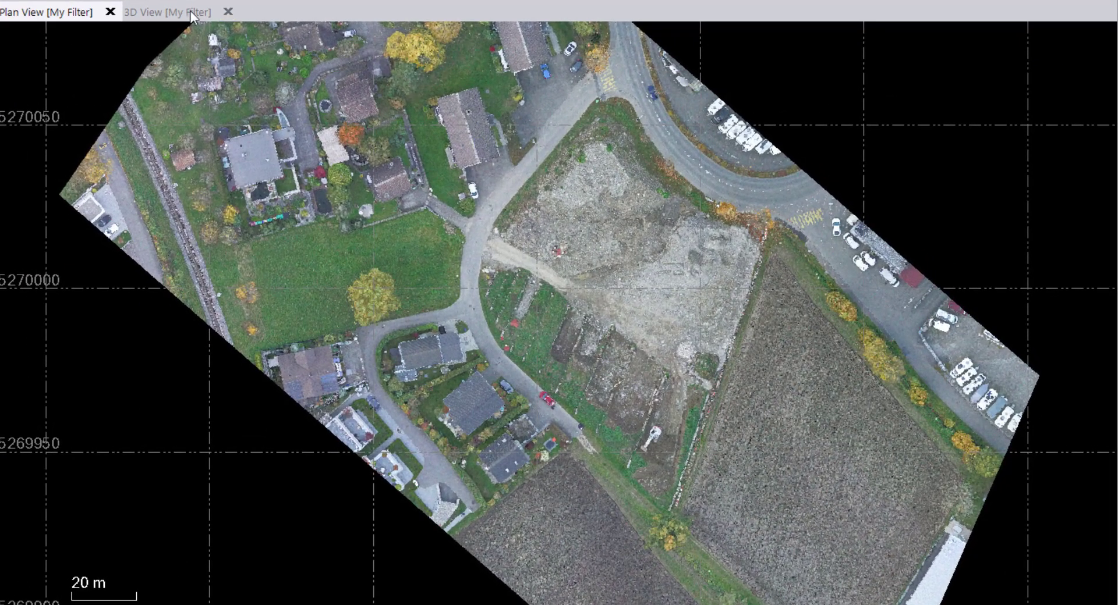
{"action": "left_click", "coordinate": [425, 107]}
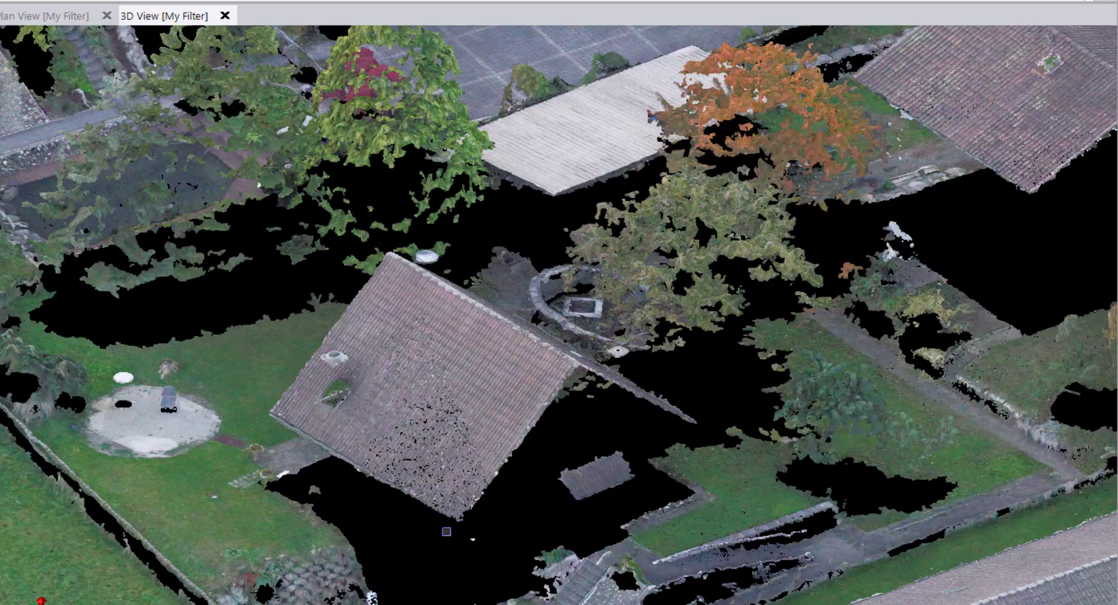
{"action": "mouse_move", "coordinate": [457, 392]}
{"action": "left_mouse_down"}
{"action": "mouse_move", "coordinate": [443, 446]}
{"action": "mouse_move", "coordinate": [324, 313]}
{"action": "left_mouse_up"}
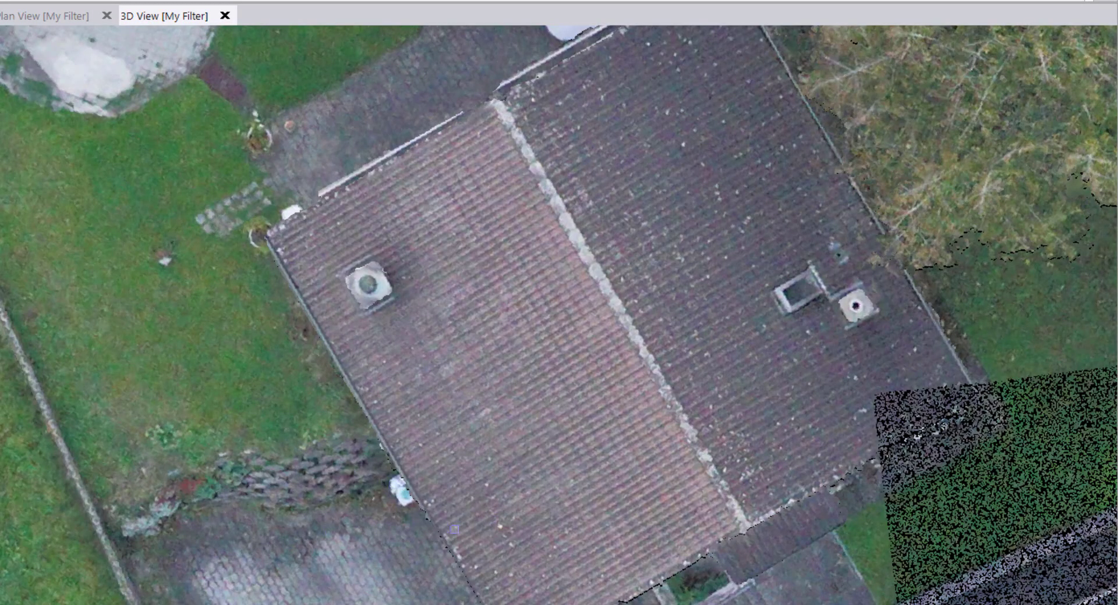
{"action": "middle_click_drag", "start_coordinate": [478, 493], "coordinate": [518, 426]}
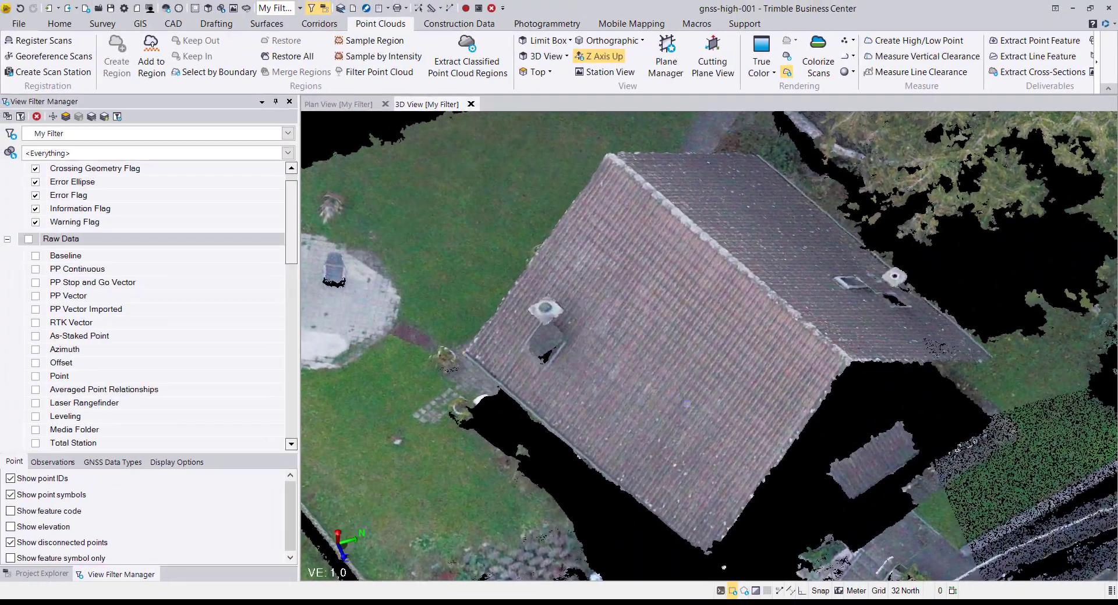
In Plan View, hide Scans so only the orthophoto shows, and zoom in on the house roof.
{"action": "left_click", "coordinate": [351, 104]}
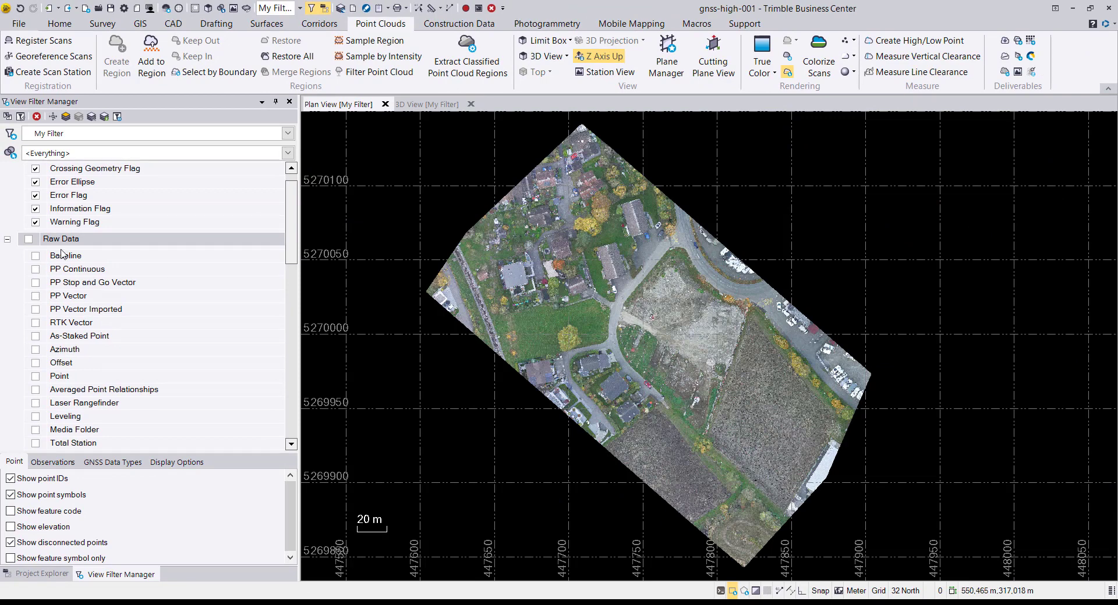
{"action": "scroll", "coordinate": [79, 421], "scroll_direction": "down", "scroll_amount": 10}
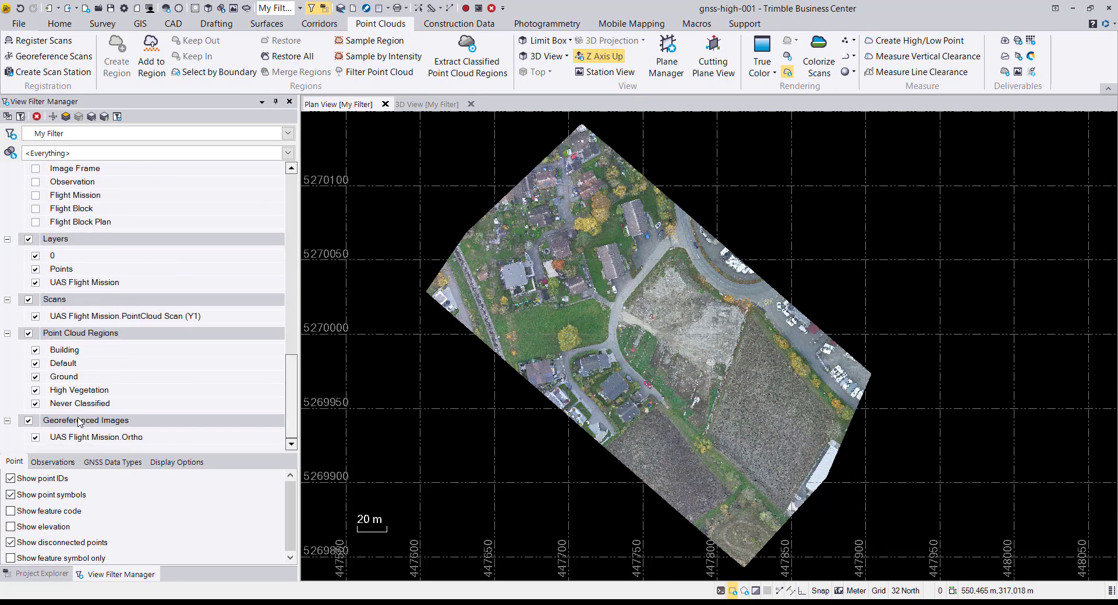
{"action": "left_click", "coordinate": [28, 299]}
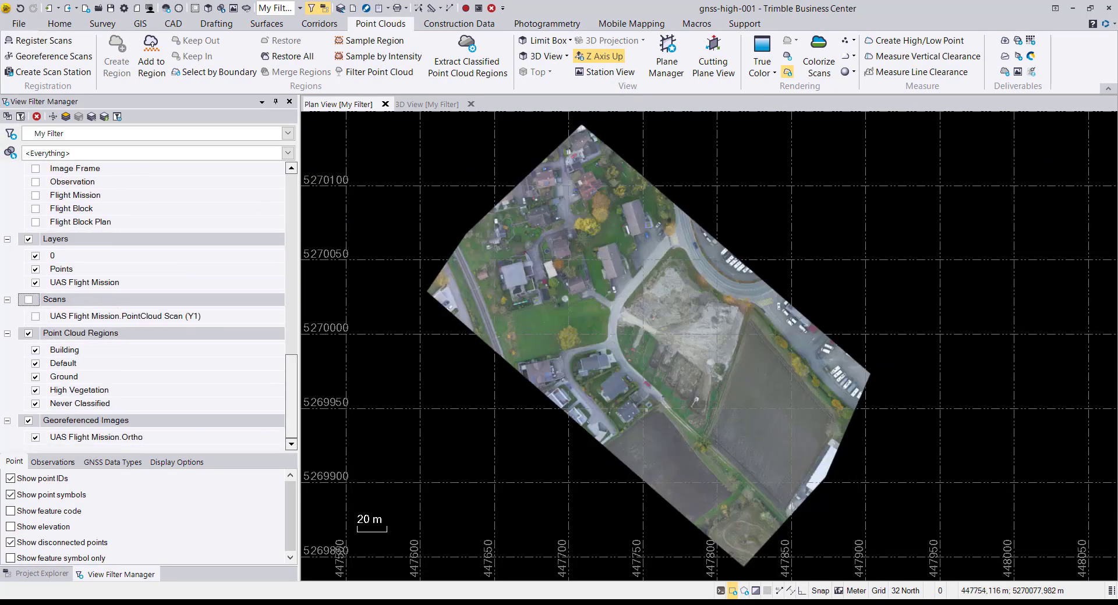
{"action": "scroll", "coordinate": [576, 274], "scroll_direction": "up", "scroll_amount": 2}
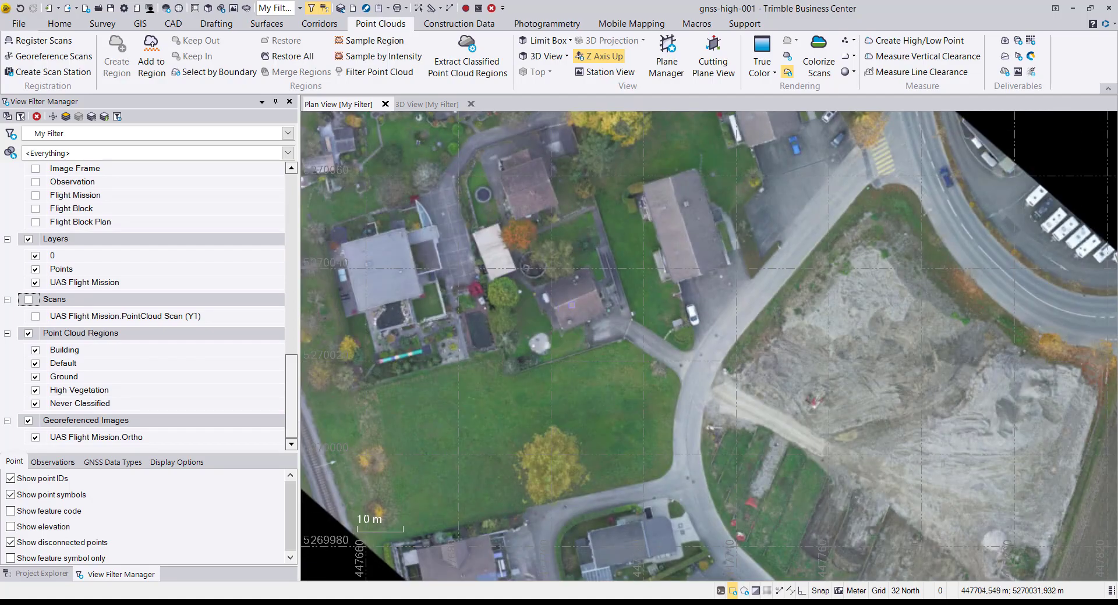
{"action": "scroll", "coordinate": [571, 304], "scroll_direction": "up", "scroll_amount": 6}
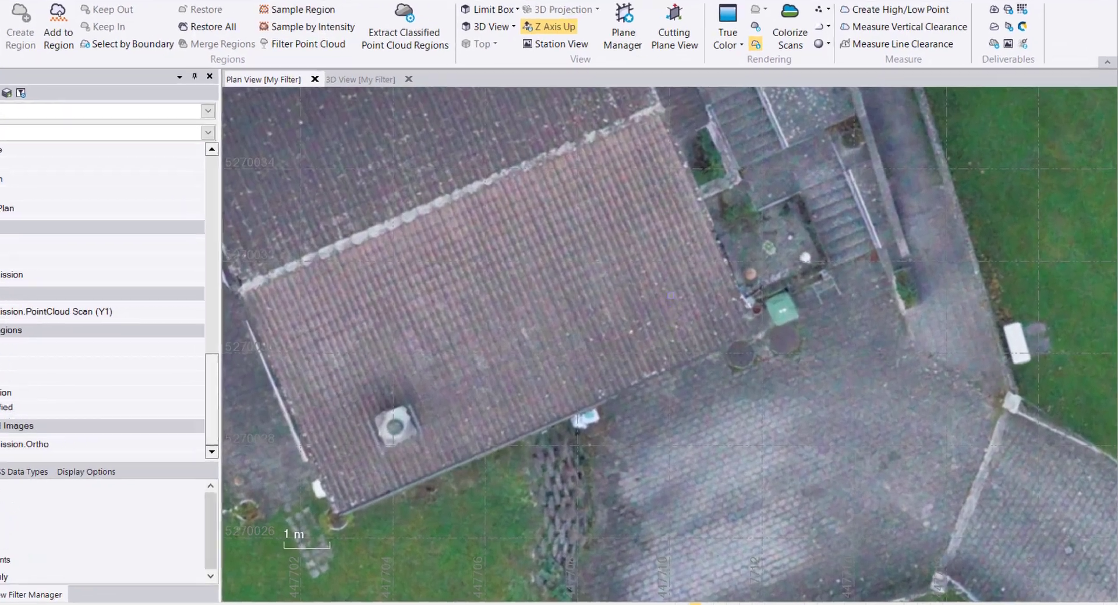
Pan the orthophoto across the roof to the garden stairs and the path above them.
{"action": "middle_click_drag", "start_coordinate": [709, 282], "coordinate": [658, 292]}
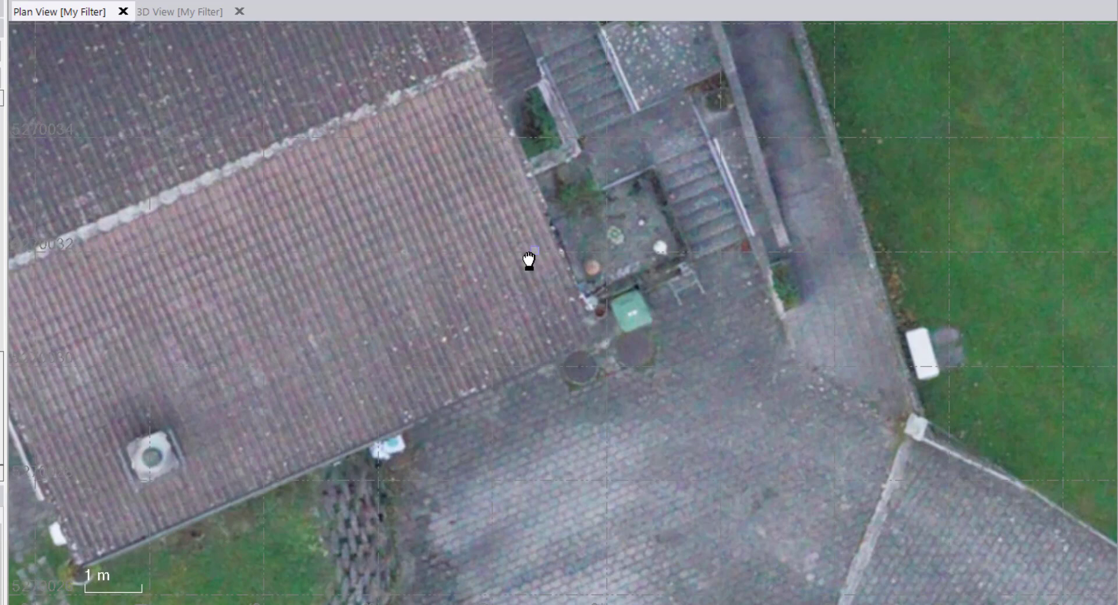
{"action": "middle_click_drag", "start_coordinate": [529, 260], "coordinate": [444, 419]}
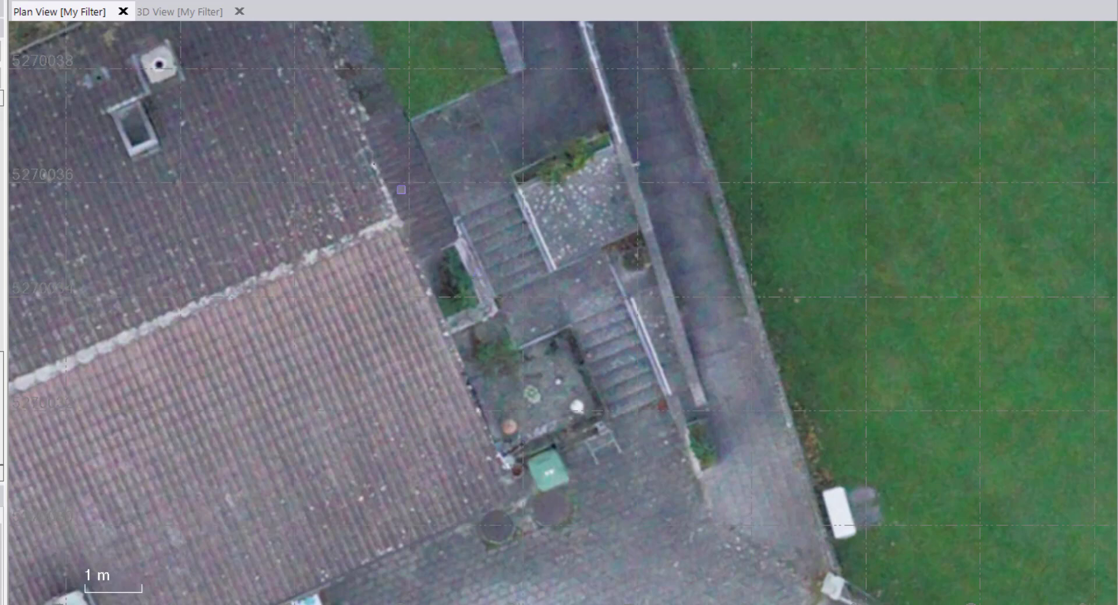
{"action": "left_click_drag", "start_coordinate": [400, 179], "coordinate": [374, 300]}
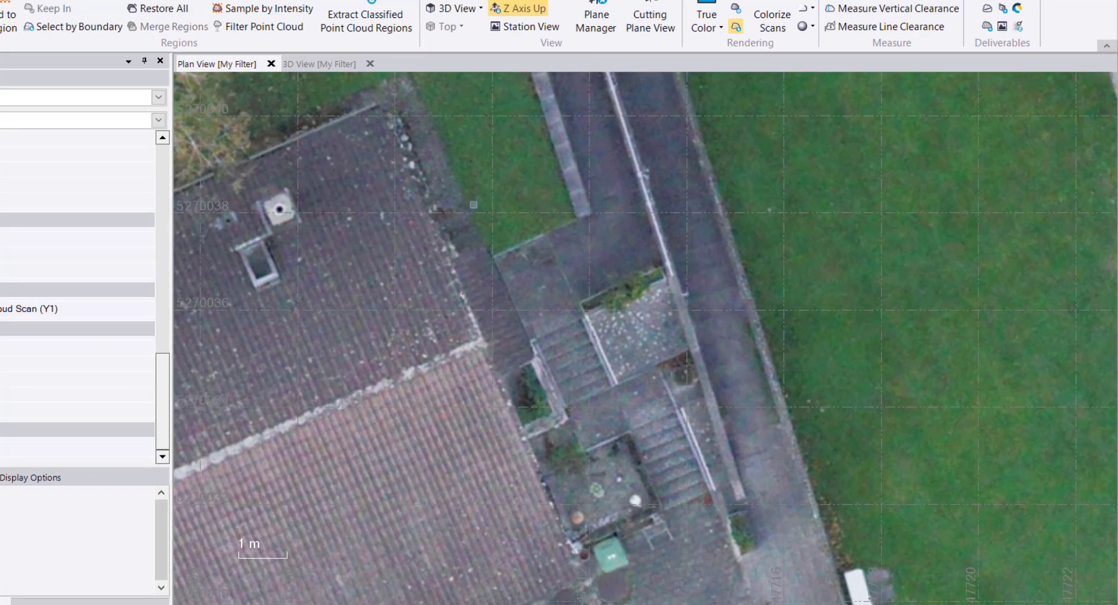
{"action": "left_click_drag", "start_coordinate": [360, 178], "coordinate": [418, 304]}
Switch to the 3D View and zoom in on the point cloud.
{"action": "left_click", "coordinate": [427, 104]}
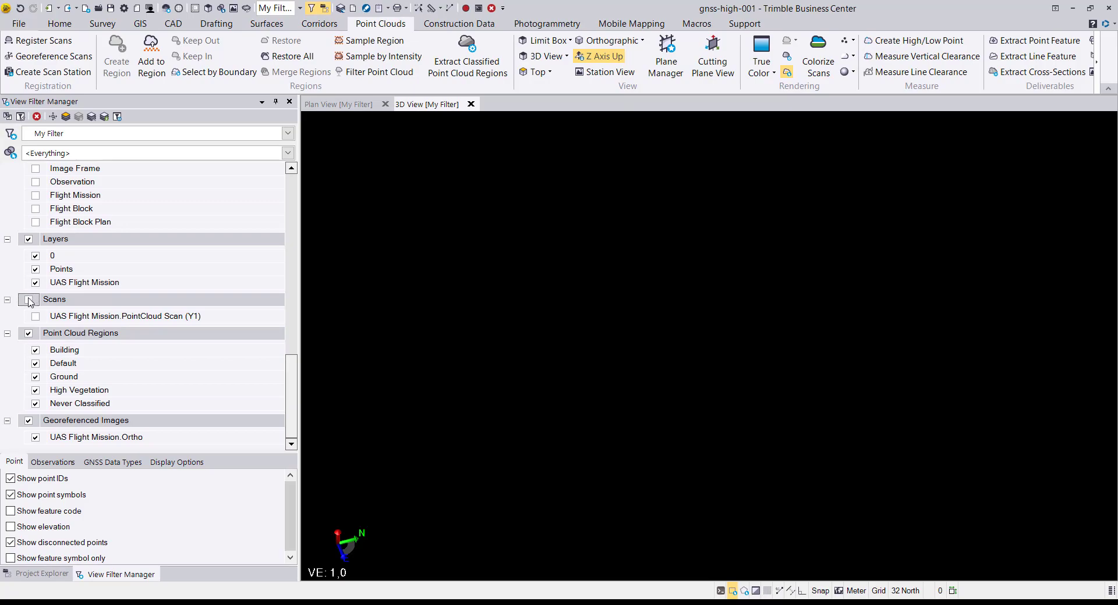
{"action": "scroll", "coordinate": [779, 367], "scroll_direction": "up", "scroll_amount": 3}
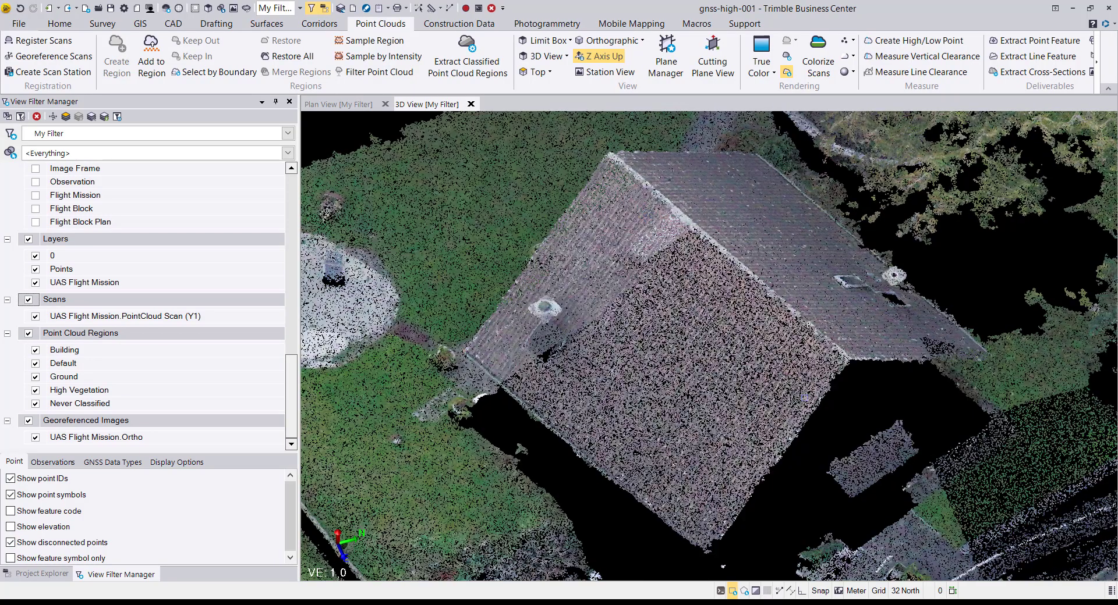
{"action": "scroll", "coordinate": [702, 475], "scroll_direction": "down", "scroll_amount": 3}
{"action": "scroll", "coordinate": [702, 475], "scroll_direction": "up", "scroll_amount": 5}
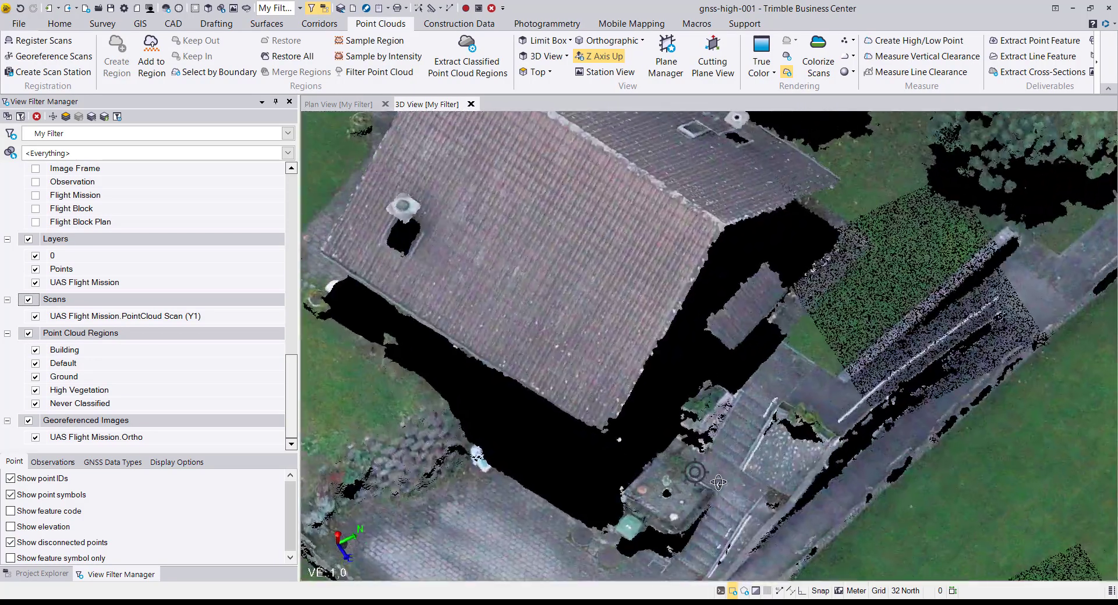
{"action": "scroll", "coordinate": [710, 477], "scroll_direction": "up", "scroll_amount": 2}
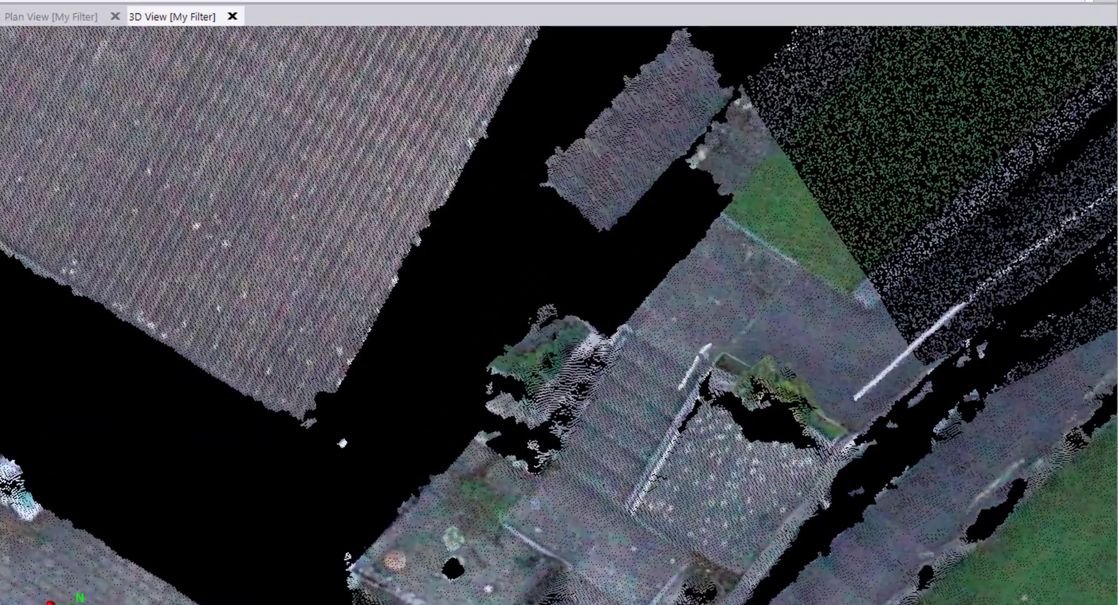
Pan and orbit the point cloud to tilt the view onto the stairs beside the house.
{"action": "middle_click_drag", "start_coordinate": [564, 504], "coordinate": [355, 424]}
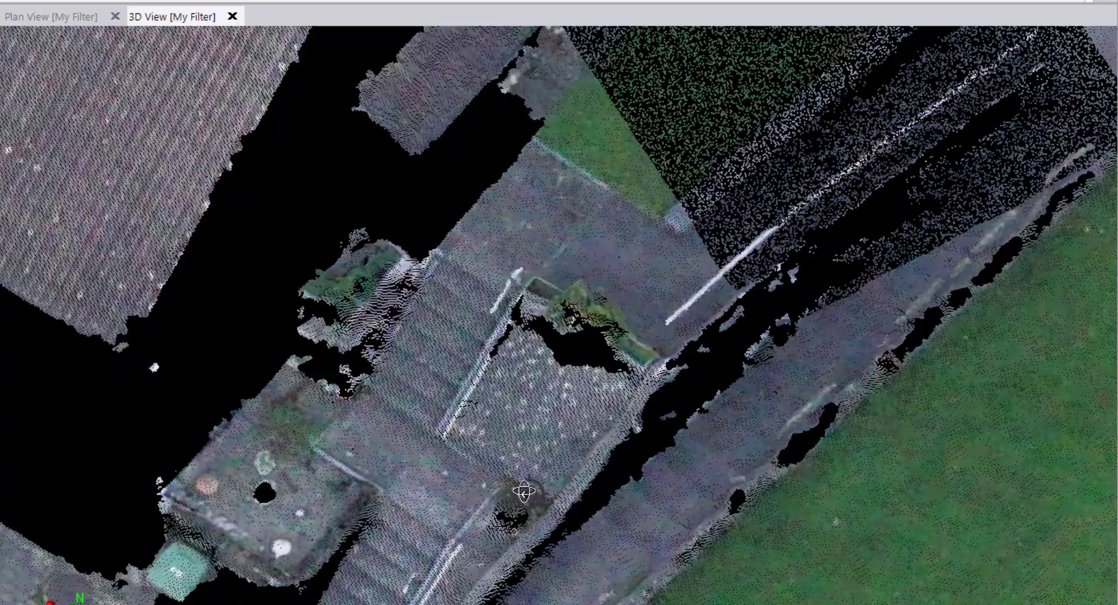
{"action": "middle_click_drag", "start_coordinate": [527, 495], "coordinate": [477, 419]}
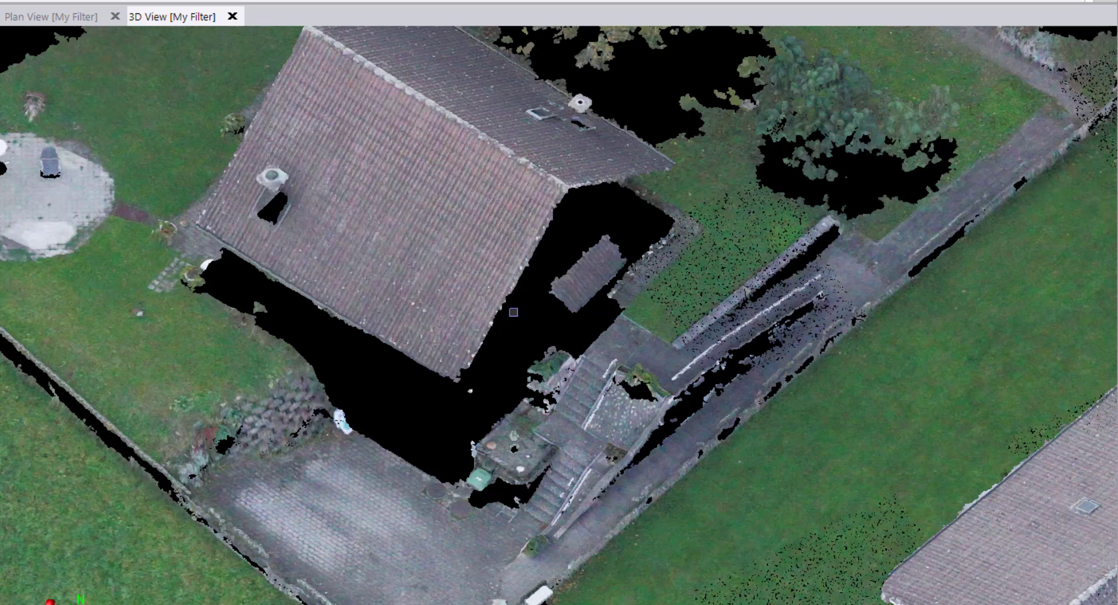
{"action": "scroll", "coordinate": [569, 274], "scroll_direction": "up", "scroll_amount": 10}
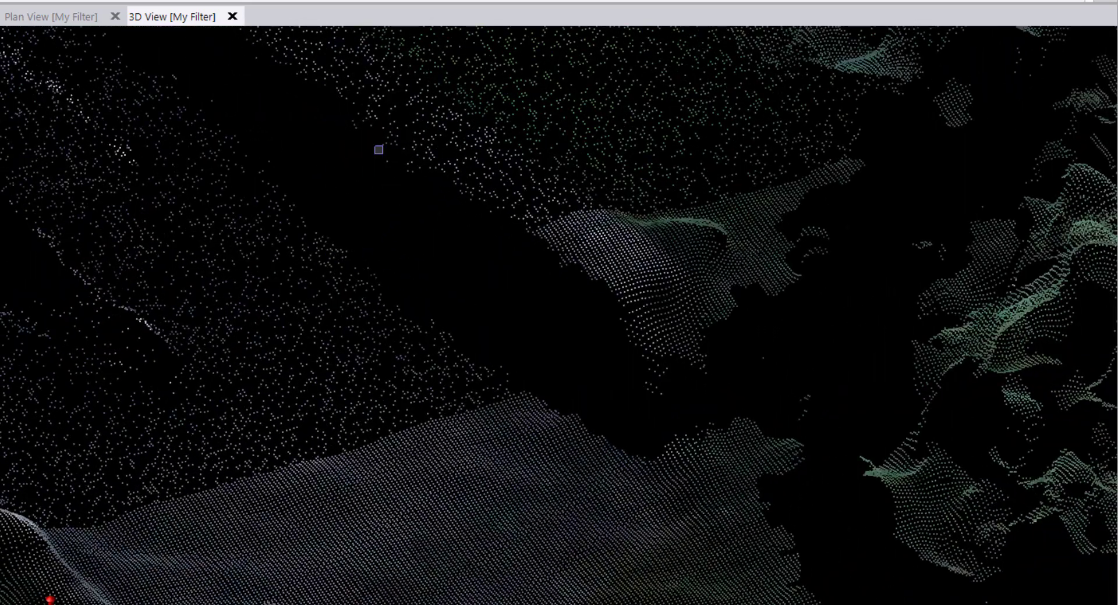
{"action": "middle_click_drag", "start_coordinate": [378, 150], "coordinate": [482, 404]}
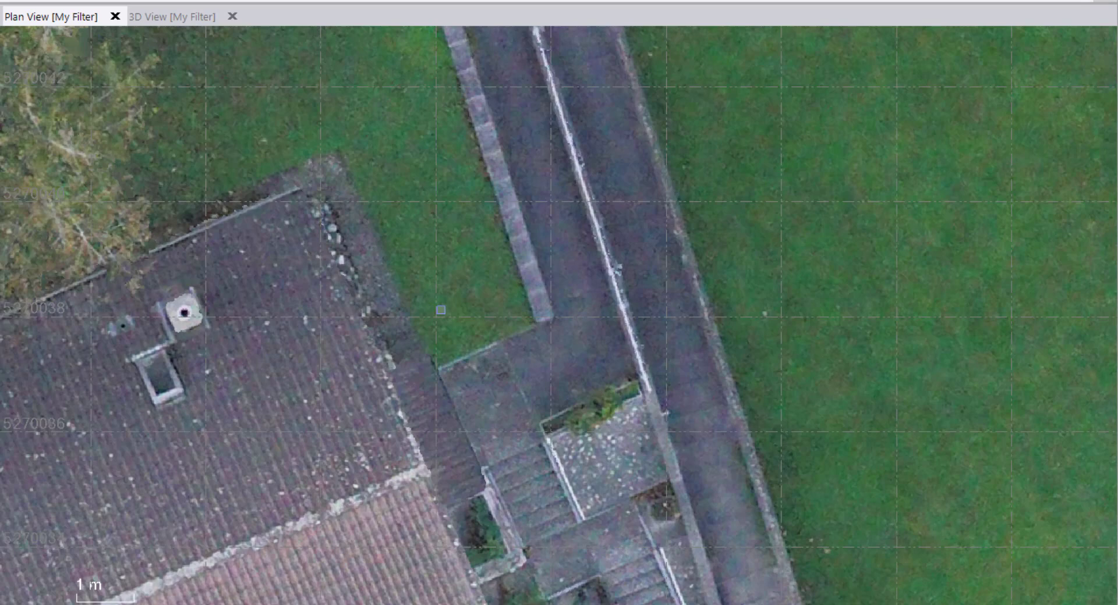
Confirm the area by the path reads Ground in the orthophoto, then zoom out toward the neighbouring house.
{"action": "left_click_drag", "start_coordinate": [480, 183], "coordinate": [433, 387]}
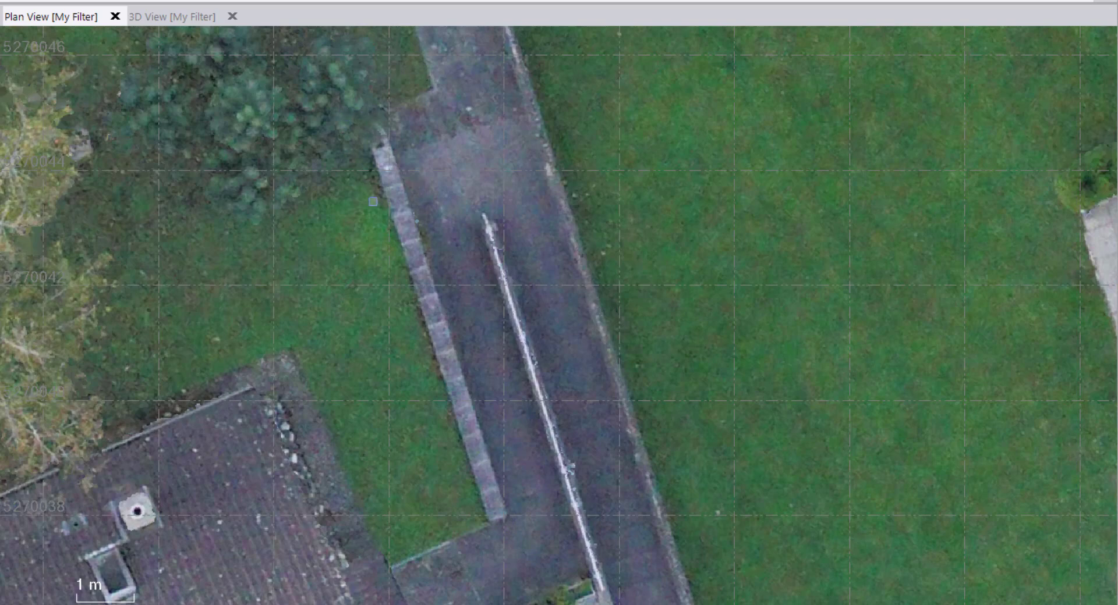
{"action": "mouse_move", "coordinate": [373, 201]}
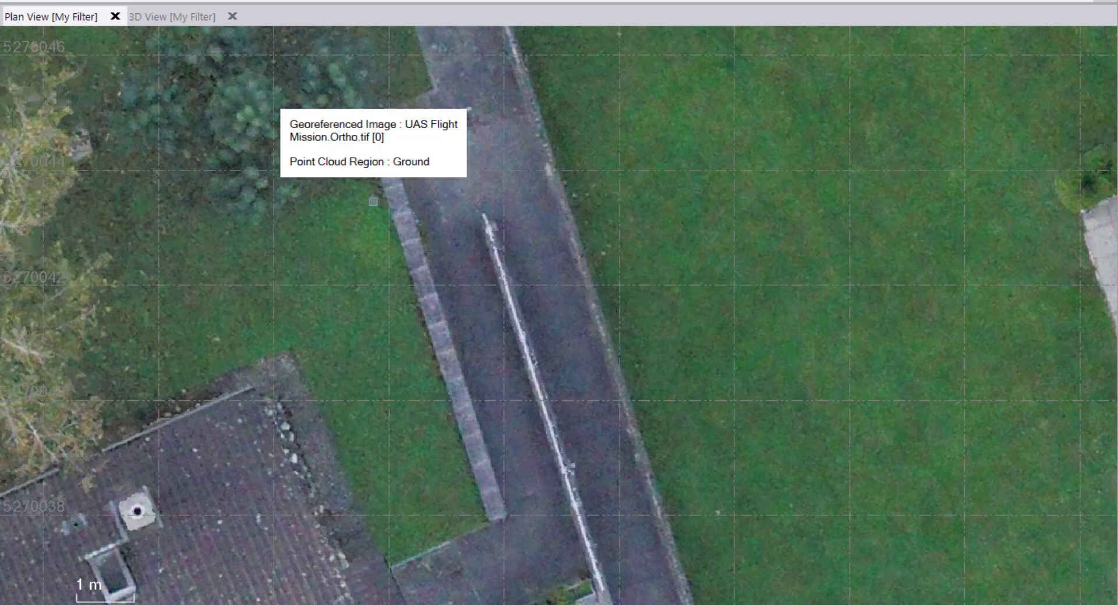
{"action": "scroll", "coordinate": [366, 431], "scroll_direction": "down", "scroll_amount": 5}
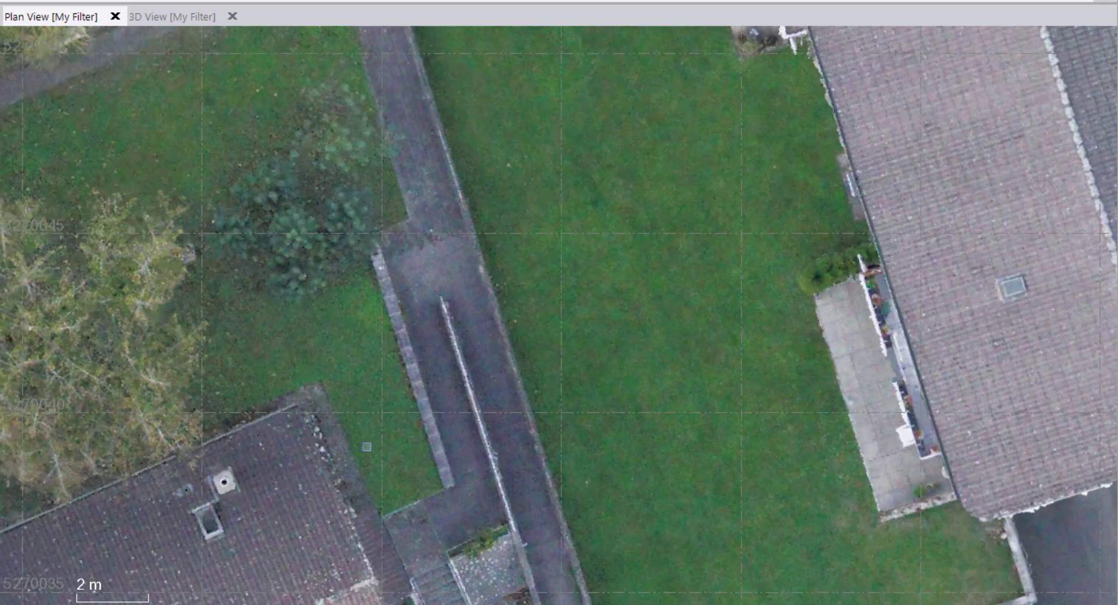
{"action": "middle_click_drag", "start_coordinate": [367, 445], "coordinate": [432, 357]}
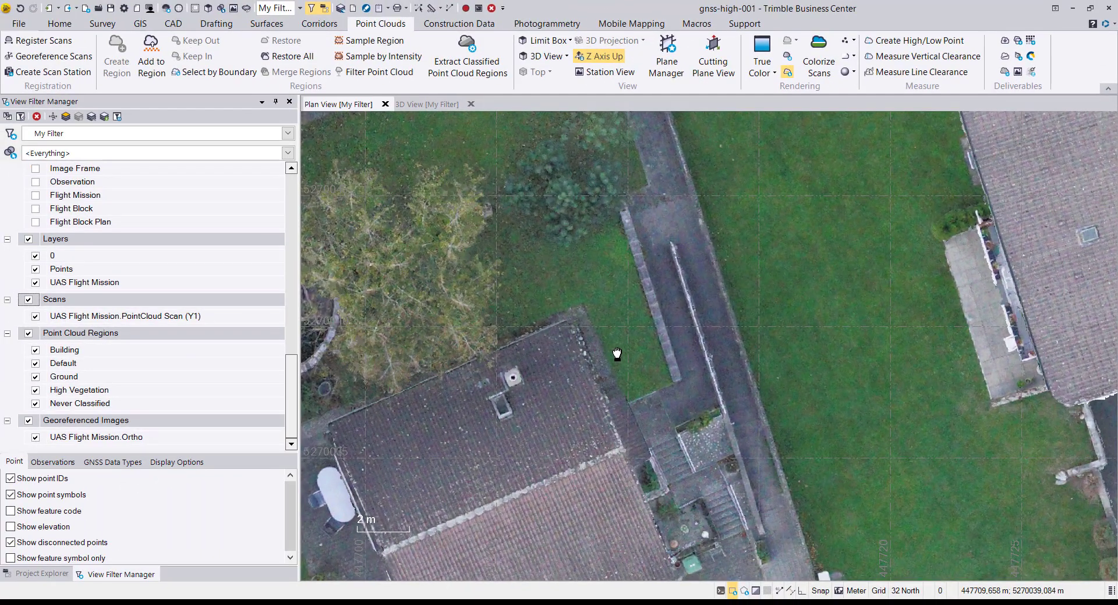
Check gnss-high-001 holds UAS Flight Mission.Ortho.tif and UAS Flight Mission.PointCloud.las, then return to the project.
{"action": "mouse_move", "coordinate": [617, 354]}
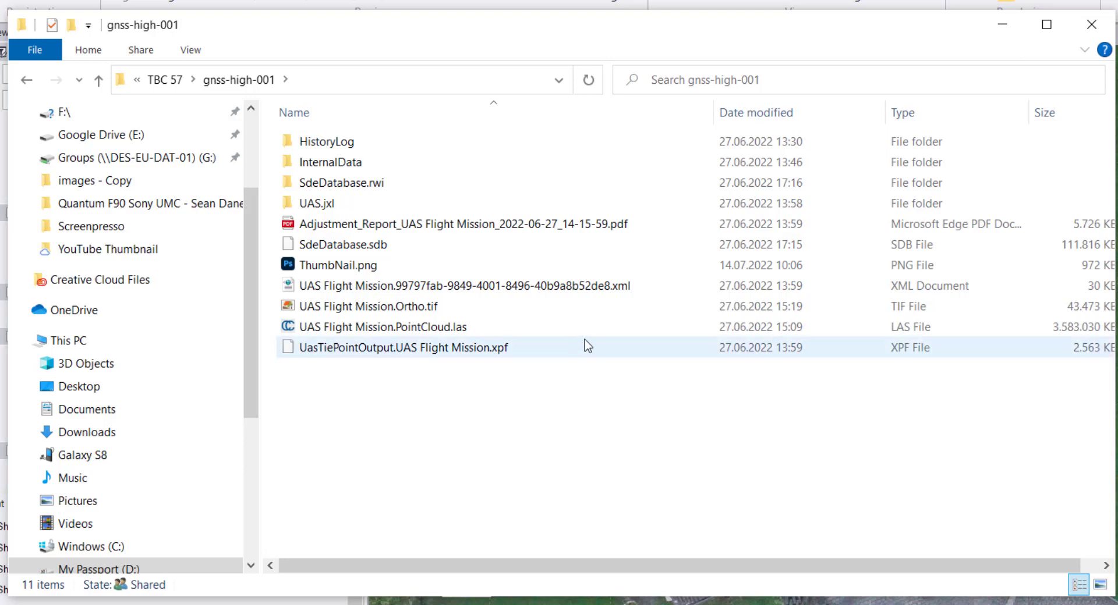
{"action": "mouse_move", "coordinate": [559, 336]}
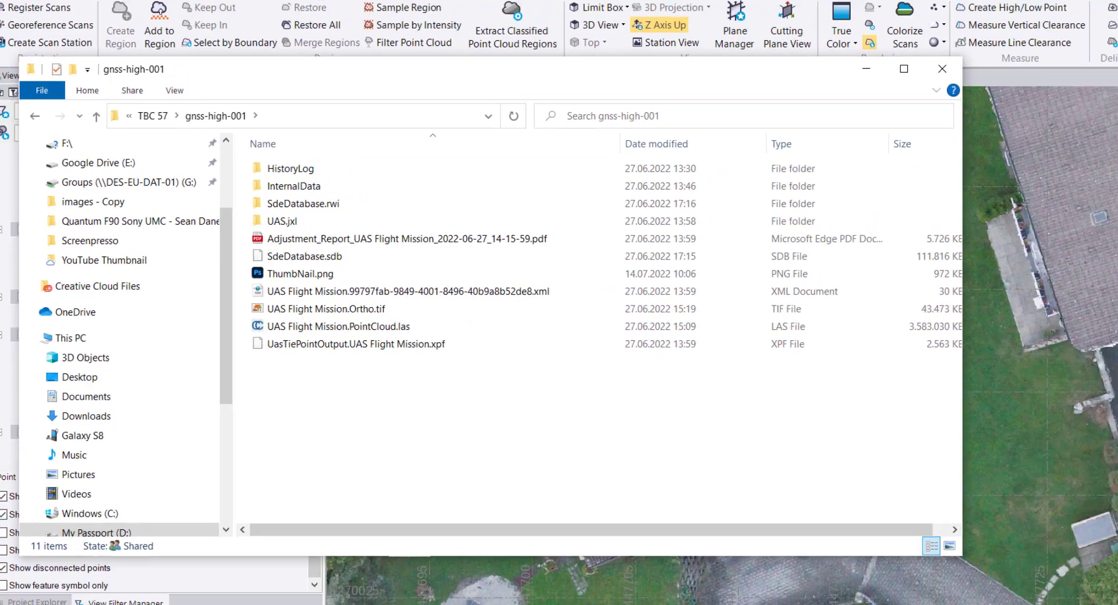
{"action": "left_click", "coordinate": [623, 0]}
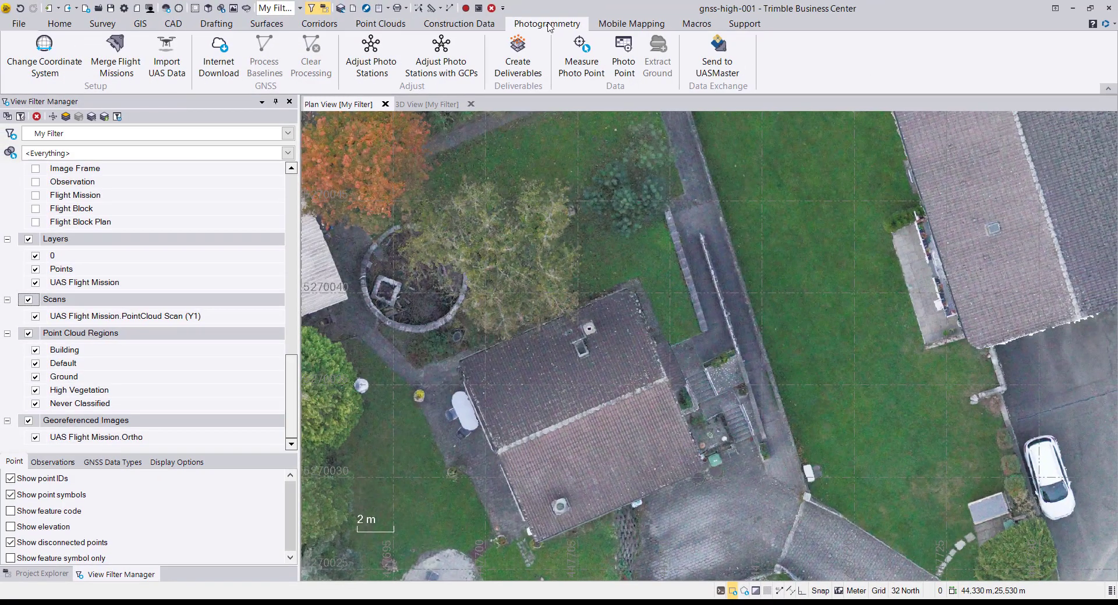
Open Photogrammetry > Create Deliverables and glance at the gnss-high-001 output folder before minimizing it.
{"action": "left_click", "coordinate": [530, 57]}
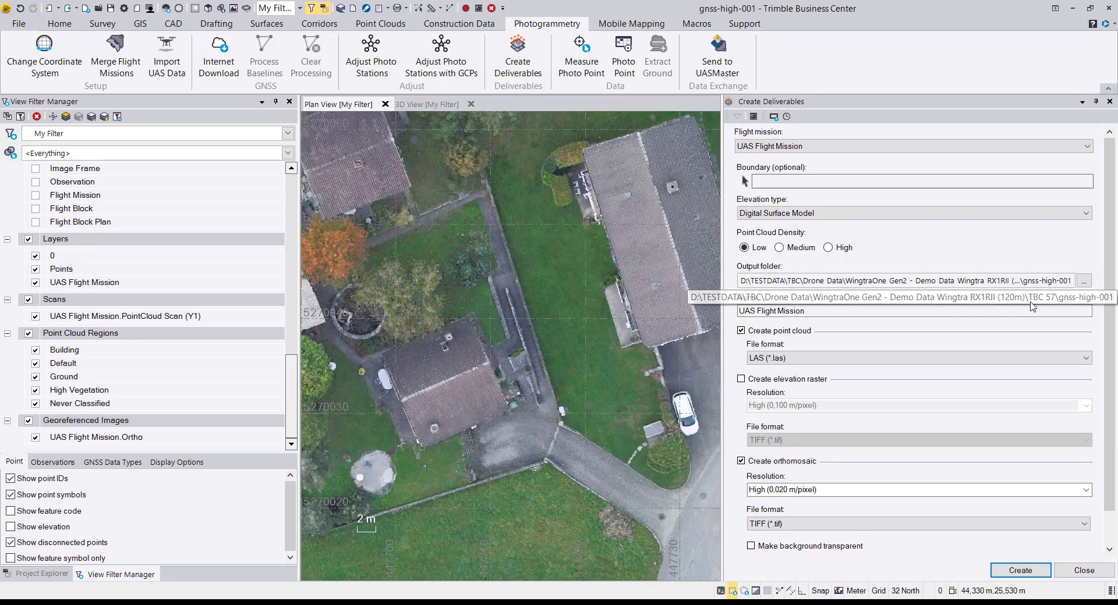
{"action": "mouse_move", "coordinate": [414, 603]}
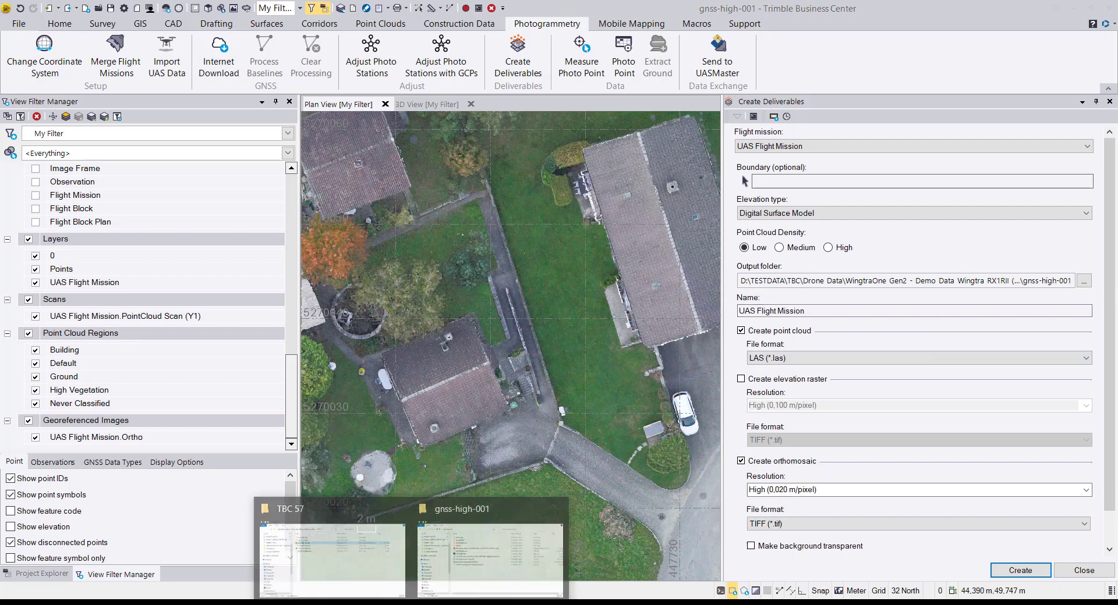
{"action": "left_click", "coordinate": [478, 553]}
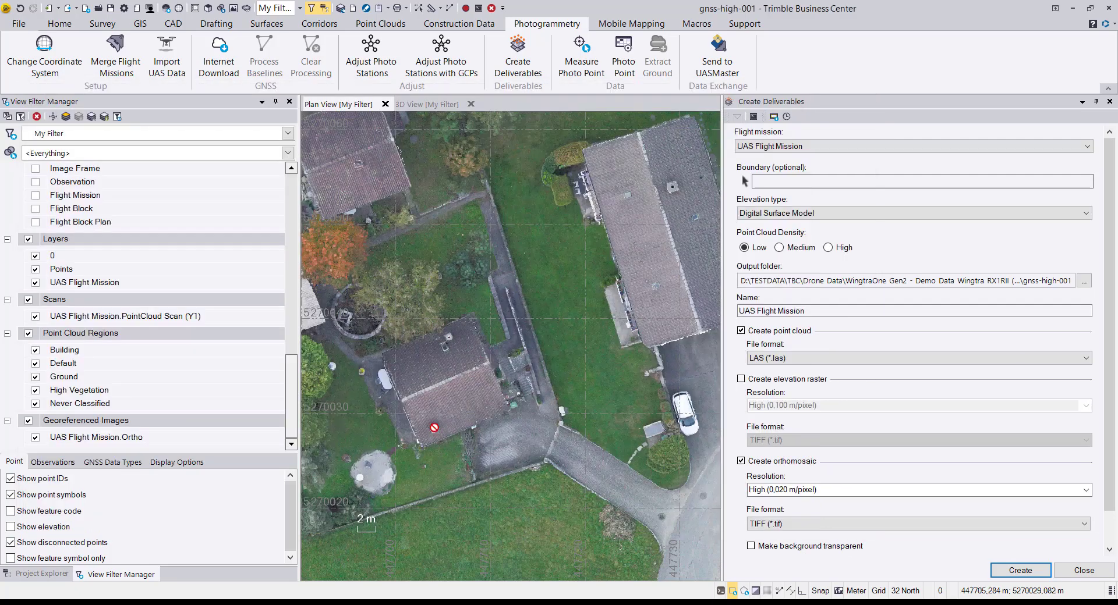
{"action": "left_click", "coordinate": [784, 96]}
Review the UAS Flight Mission.Ortho image's Properties, then close the Properties pane.
{"action": "right_click", "coordinate": [163, 444]}
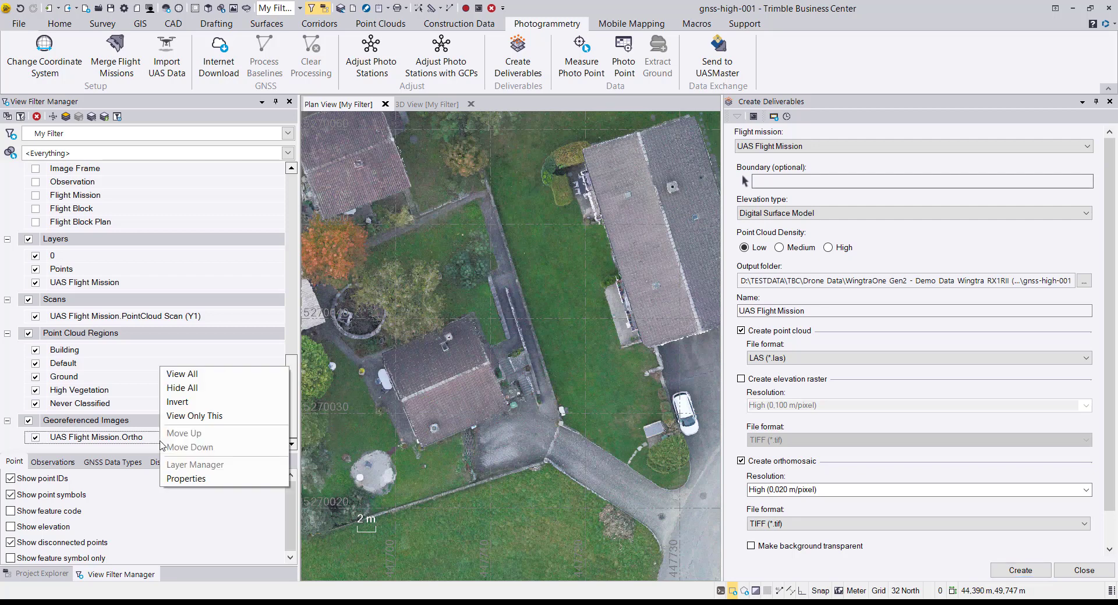
{"action": "left_click", "coordinate": [134, 443]}
{"action": "right_click", "coordinate": [134, 442]}
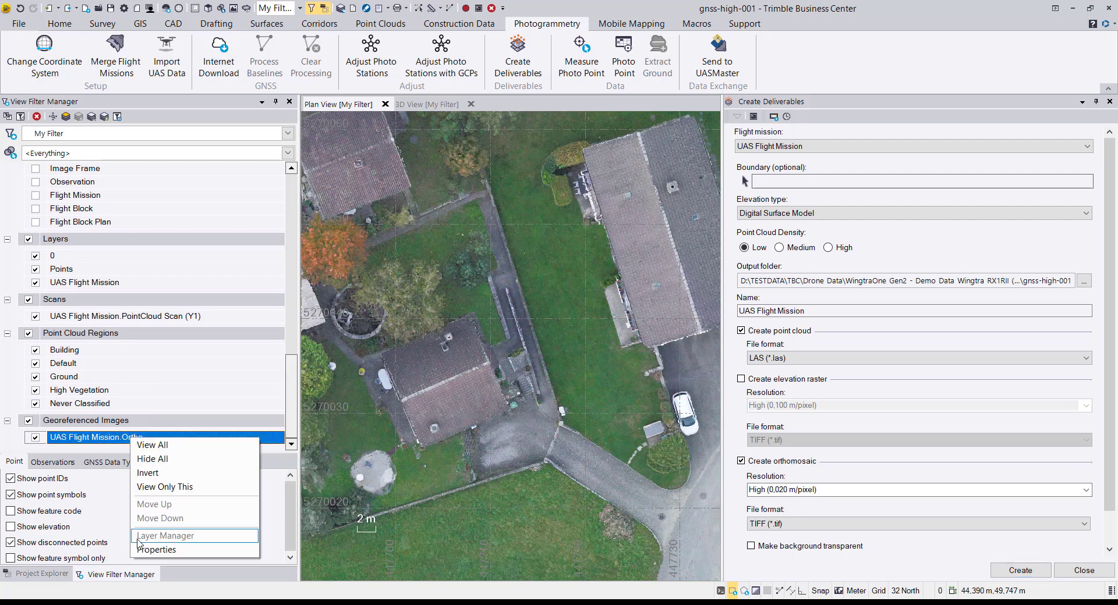
{"action": "left_click", "coordinate": [146, 549]}
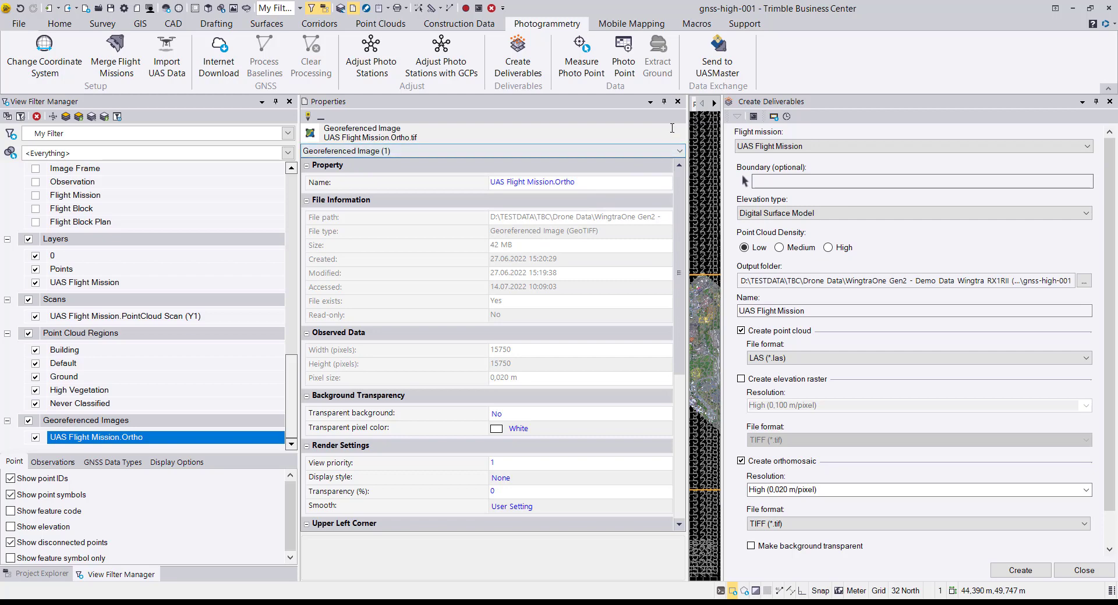
{"action": "left_click", "coordinate": [677, 102]}
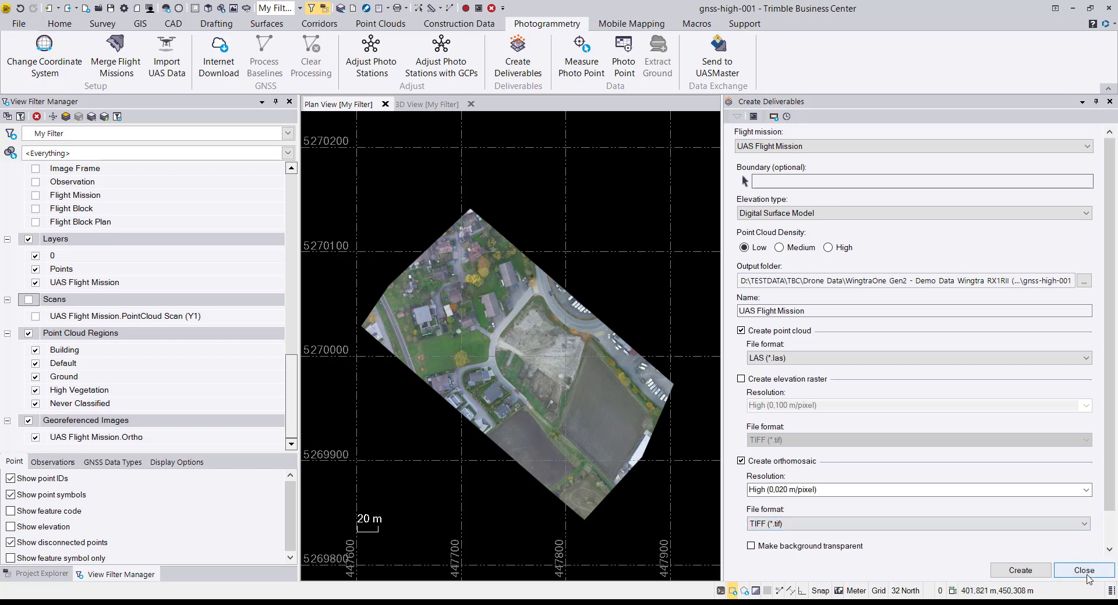
Close Create Deliverables, then centre and zoom the orthophoto of houses, curving road and earthwork site.
{"action": "left_click", "coordinate": [1086, 574]}
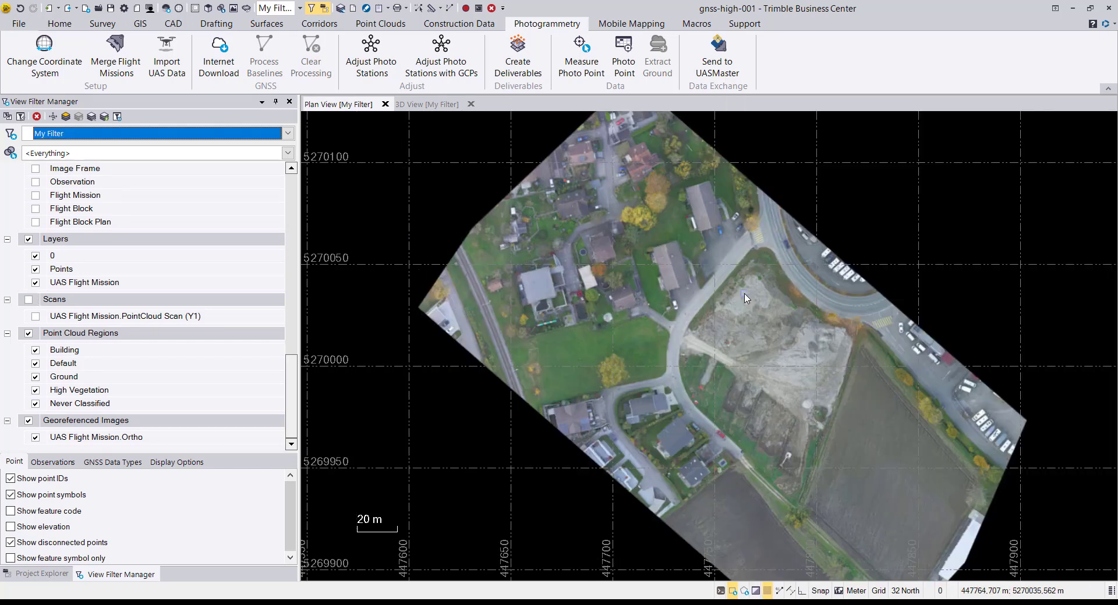
{"action": "middle_click_drag", "start_coordinate": [669, 329], "coordinate": [552, 346]}
{"action": "scroll", "coordinate": [553, 346], "scroll_direction": "down", "scroll_amount": 1}
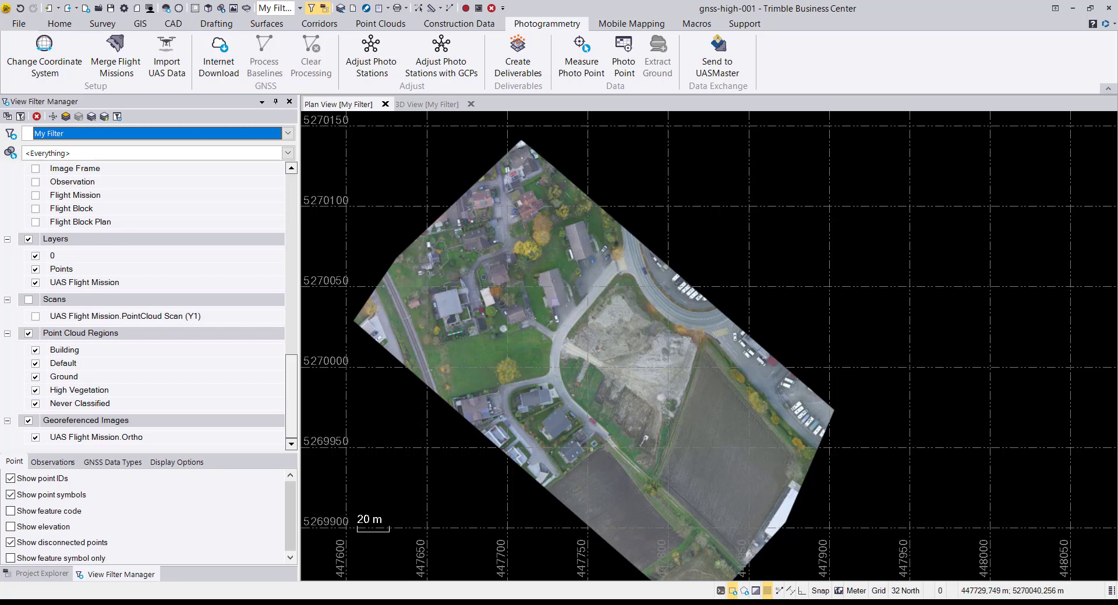
{"action": "scroll", "coordinate": [547, 296], "scroll_direction": "up", "scroll_amount": 3}
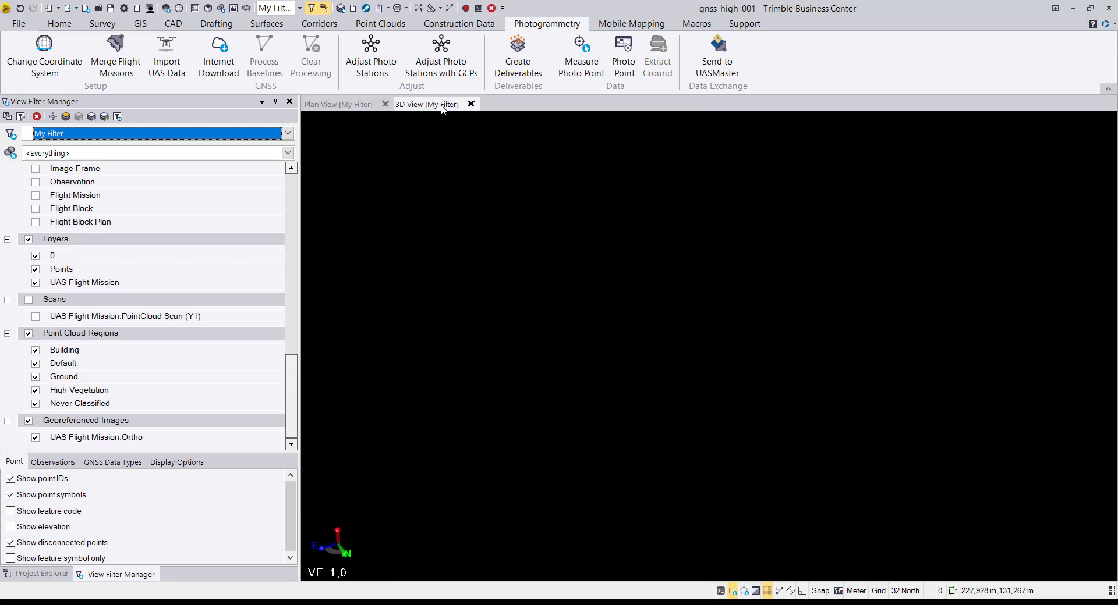
Turn on Scans in the 3D View and frame the colourised village, fields and road.
{"action": "left_click", "coordinate": [430, 104]}
{"action": "left_click", "coordinate": [28, 299]}
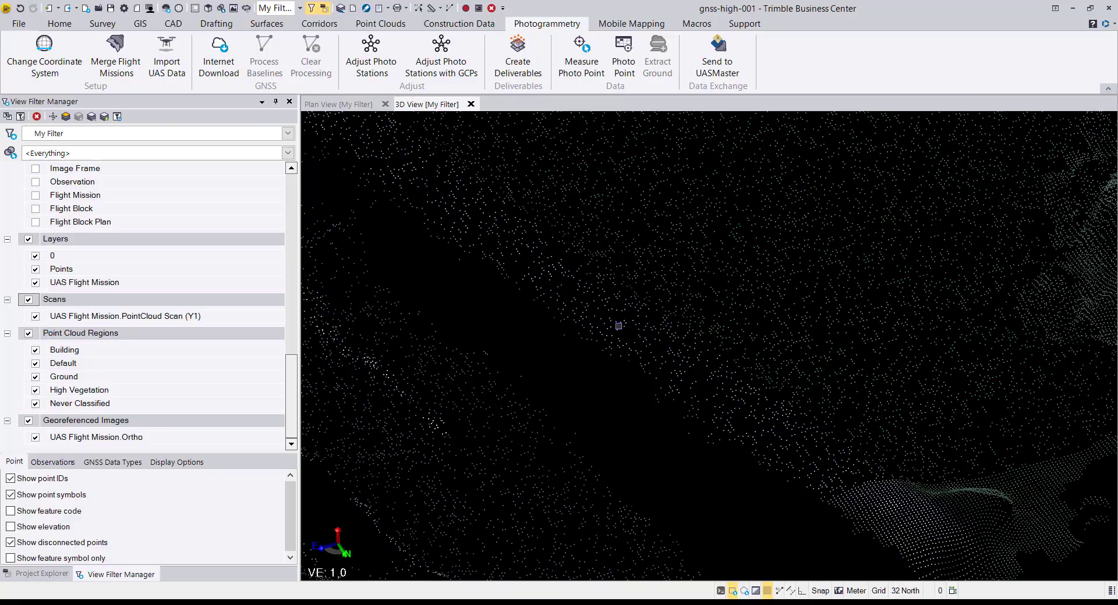
{"action": "scroll", "coordinate": [611, 294], "scroll_direction": "down", "scroll_amount": 5}
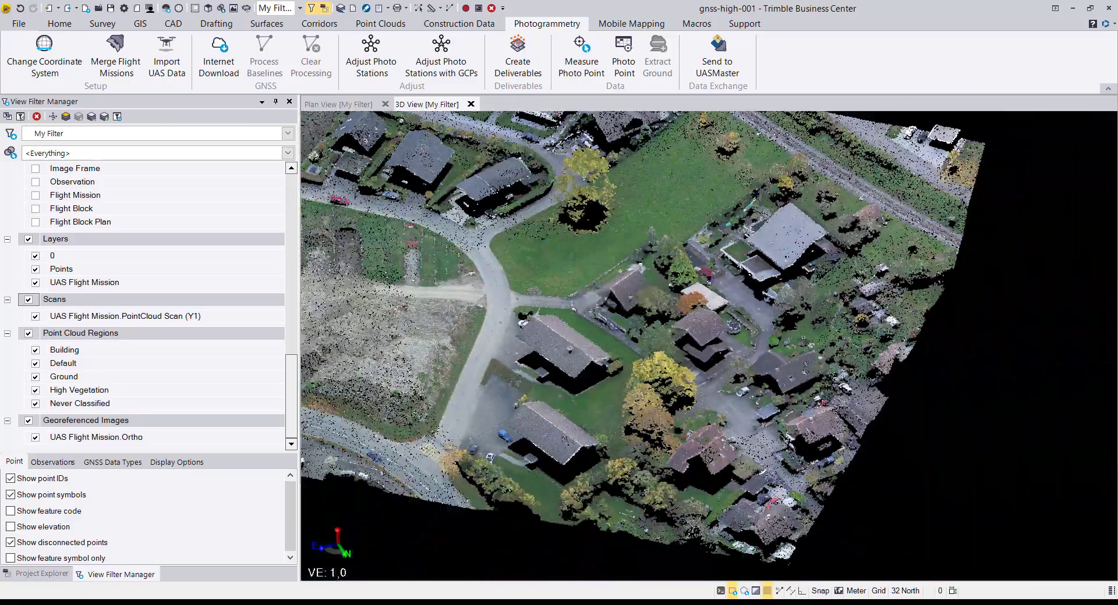
{"action": "middle_click_drag", "start_coordinate": [567, 304], "coordinate": [579, 317]}
{"action": "scroll", "coordinate": [585, 320], "scroll_direction": "down", "scroll_amount": 2}
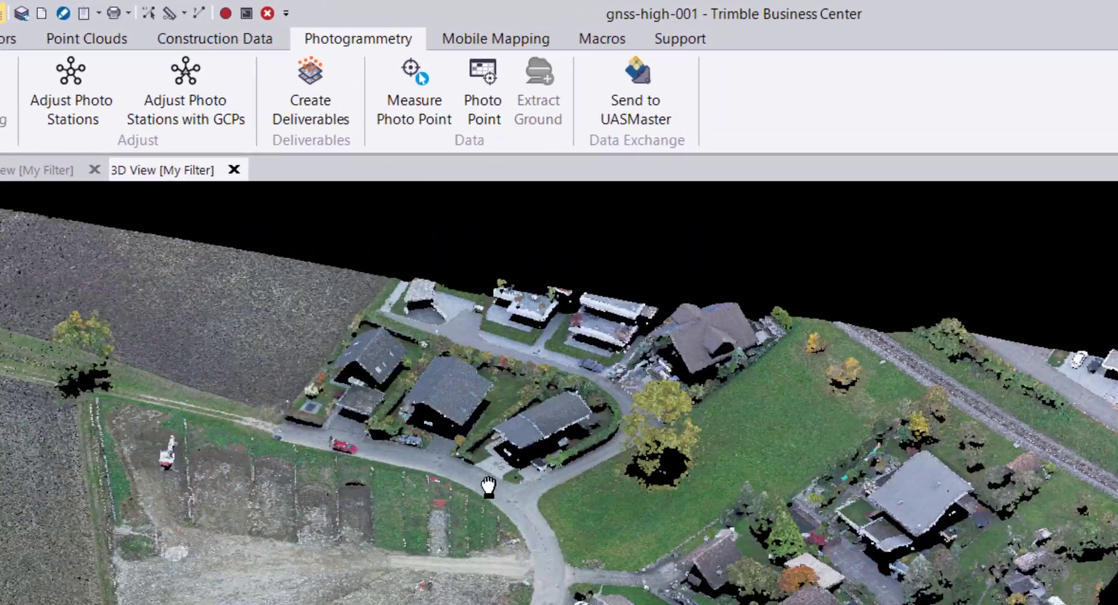
{"action": "middle_click_drag", "start_coordinate": [657, 300], "coordinate": [717, 315]}
{"action": "middle_click_drag", "start_coordinate": [635, 516], "coordinate": [652, 526]}
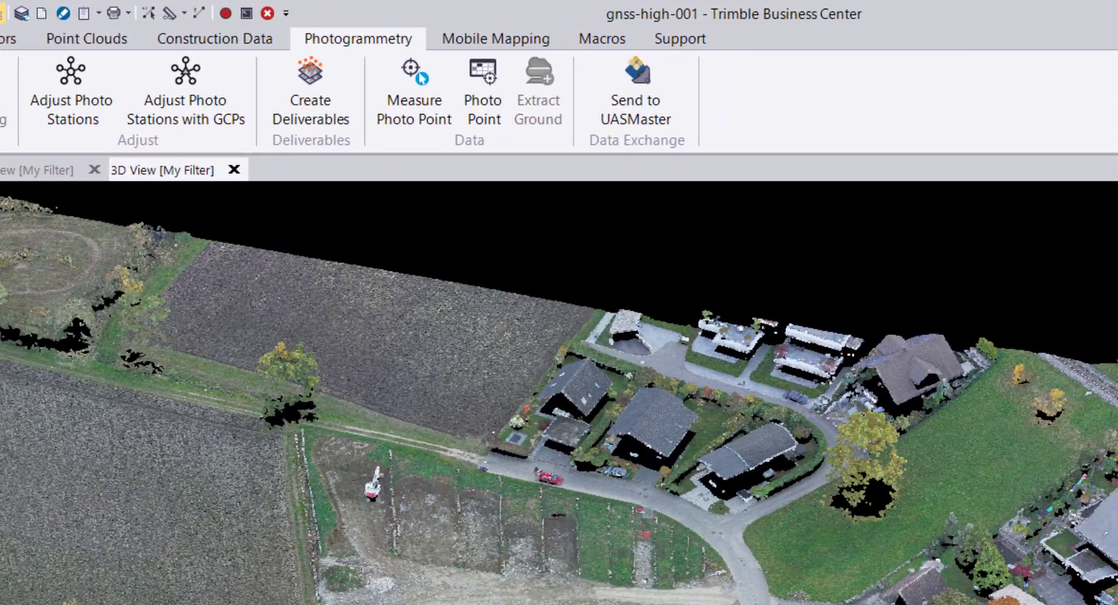
{"action": "middle_click_drag", "start_coordinate": [463, 492], "coordinate": [487, 501]}
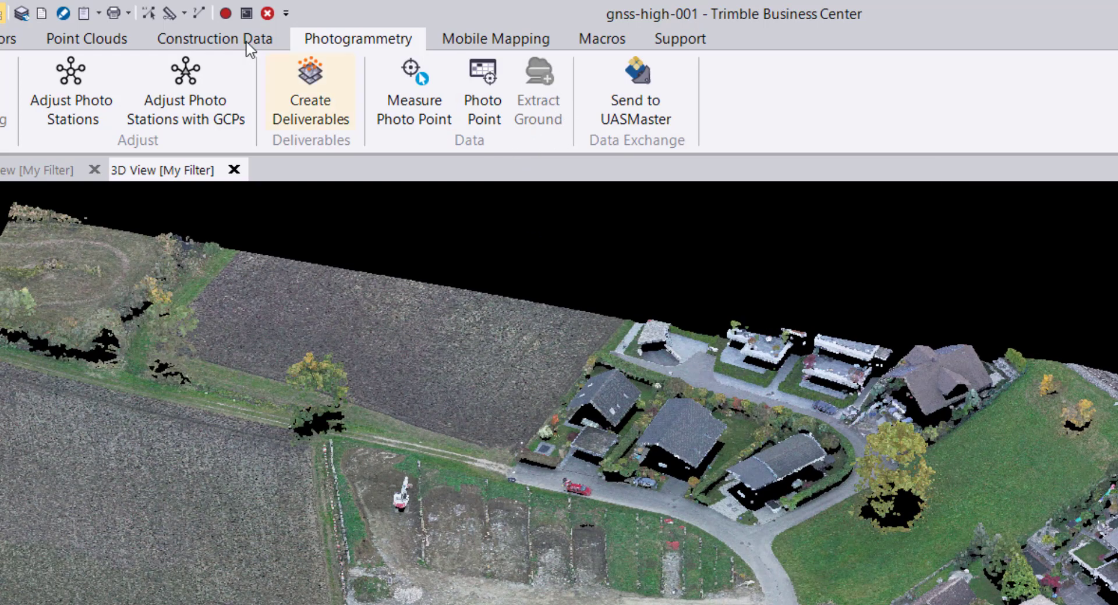
Change the point cloud colour mode from Scan Color to Region Color, then orbit the cloud.
{"action": "left_click", "coordinate": [114, 37]}
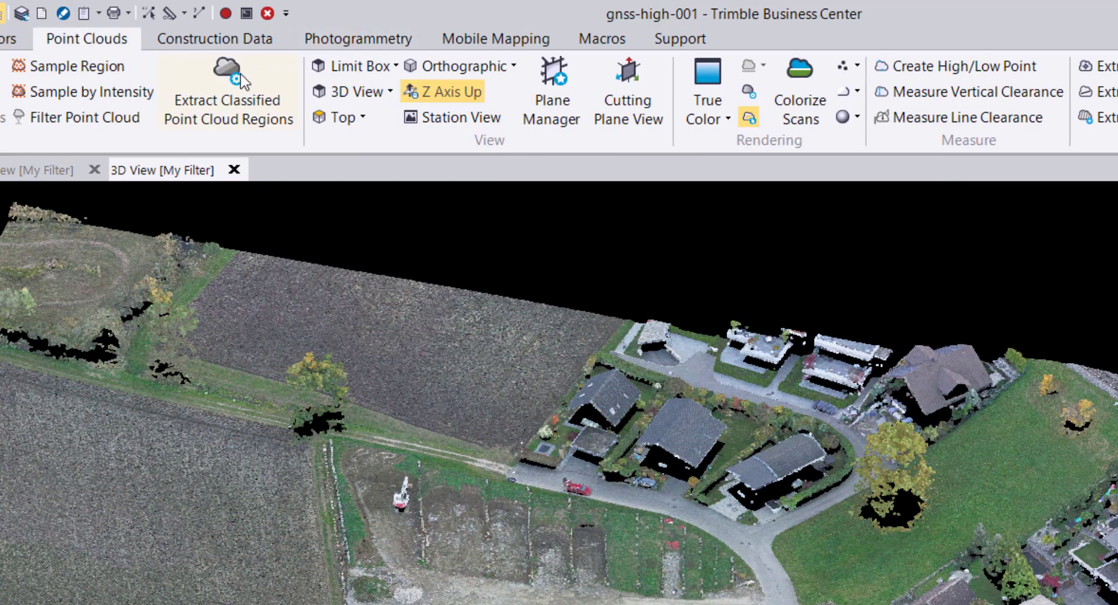
{"action": "left_click", "coordinate": [726, 119]}
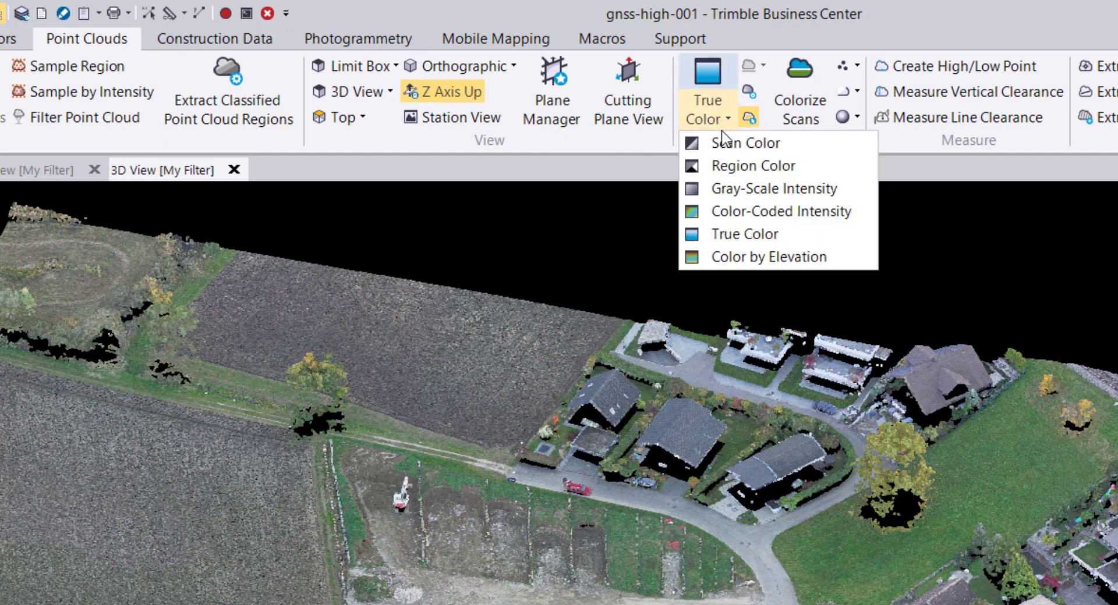
{"action": "left_click", "coordinate": [726, 143]}
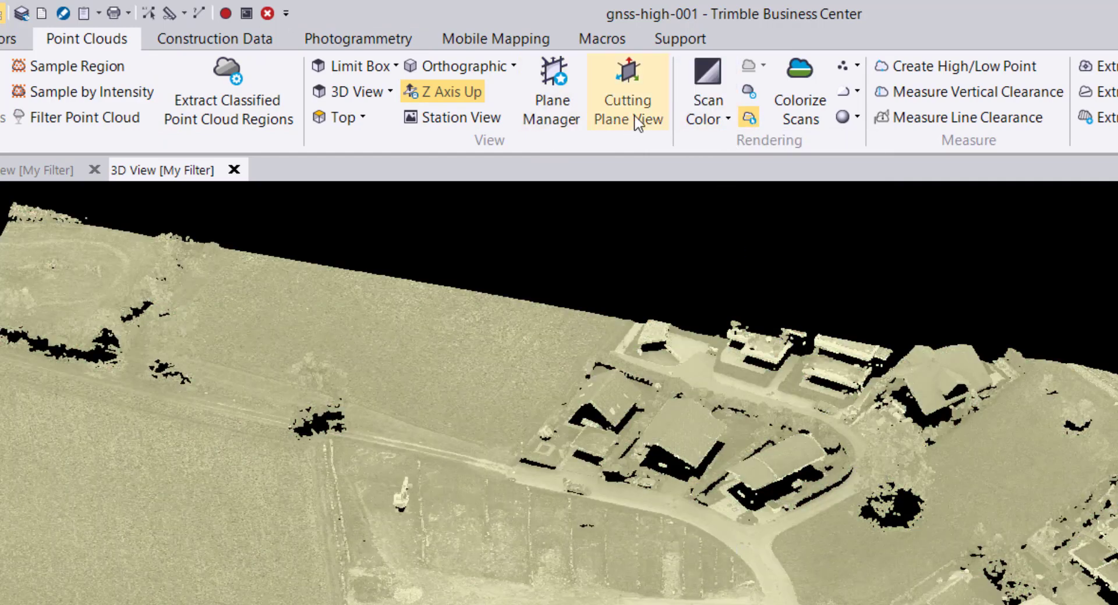
{"action": "left_click", "coordinate": [701, 120]}
{"action": "left_click", "coordinate": [737, 167]}
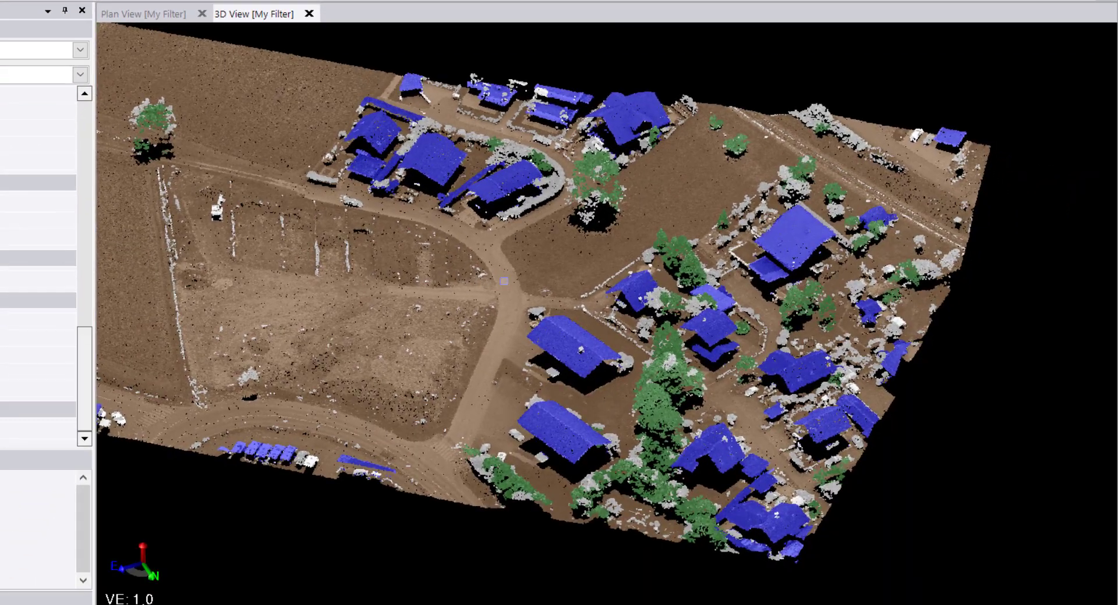
{"action": "left_click_drag", "start_coordinate": [504, 282], "coordinate": [369, 73]}
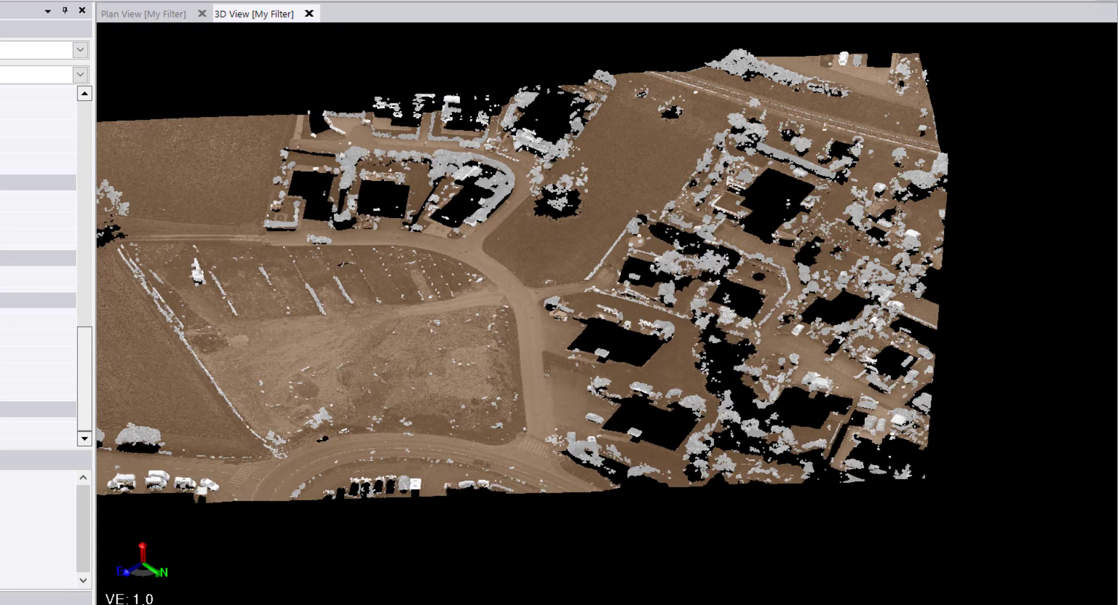
Orbit and pan the classified cloud at low oblique angles, then zoom out to the whole site.
{"action": "middle_click_drag", "start_coordinate": [221, 357], "coordinate": [132, 319]}
{"action": "middle_click_drag", "start_coordinate": [219, 320], "coordinate": [568, 315]}
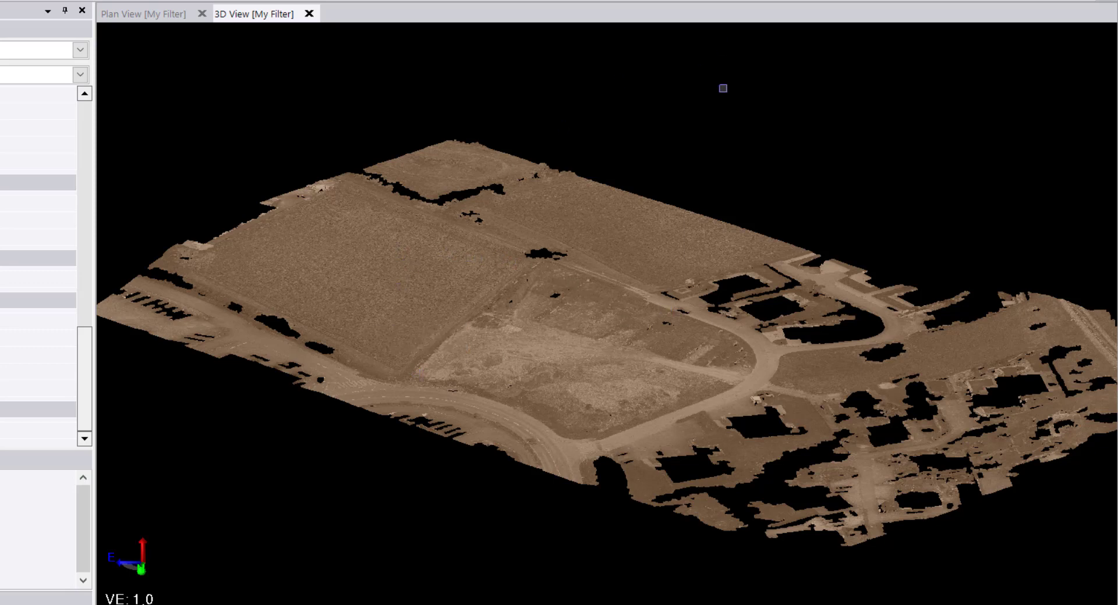
{"action": "middle_click_drag", "start_coordinate": [555, 248], "coordinate": [619, 227]}
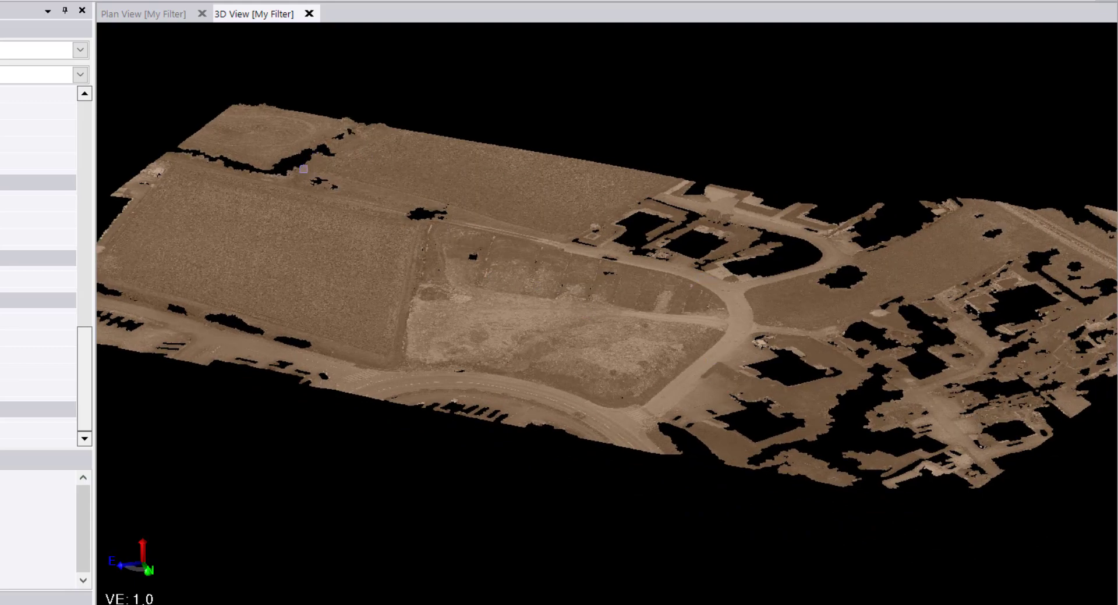
{"action": "middle_click_drag", "start_coordinate": [568, 311], "coordinate": [675, 318], "text": "shift"}
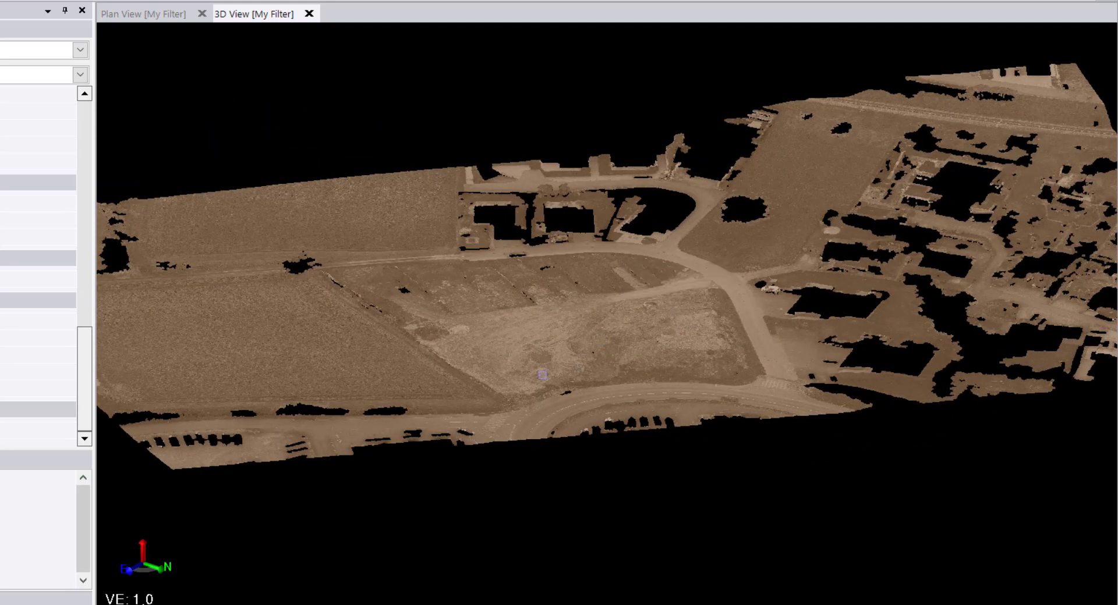
{"action": "scroll", "coordinate": [534, 372], "scroll_direction": "down", "scroll_amount": 3}
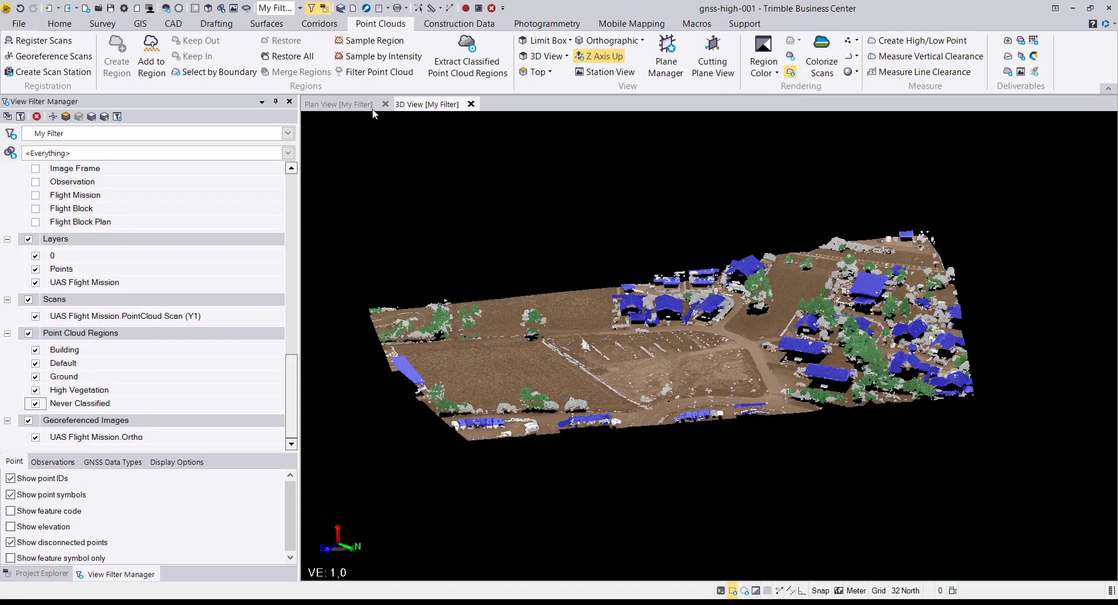
Check the region-coloured point cloud from above in Plan View, reading the pick info.
{"action": "left_click", "coordinate": [360, 107]}
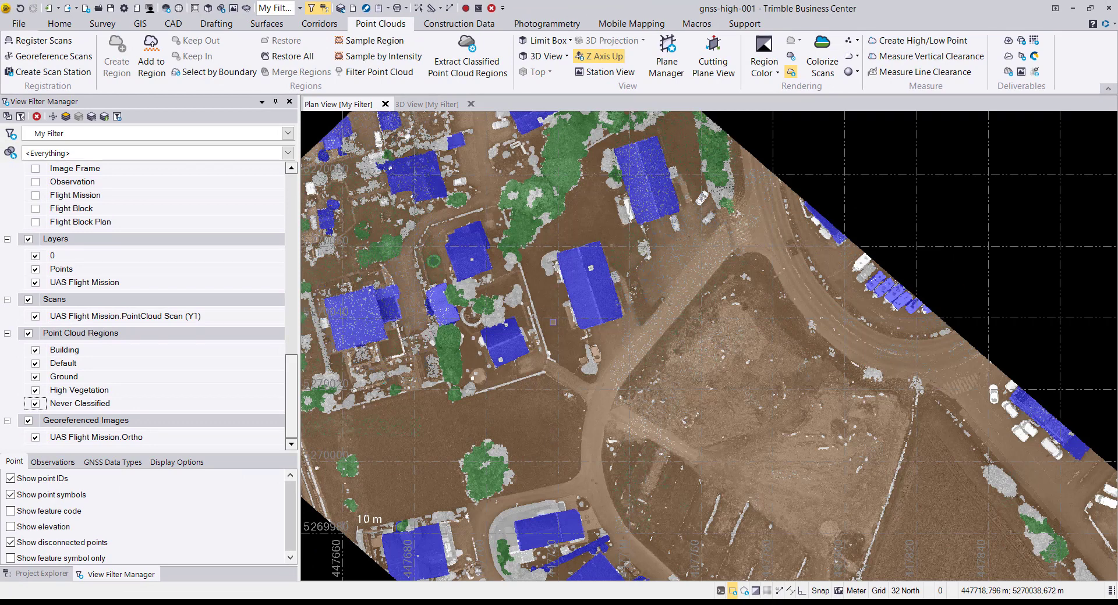
{"action": "mouse_move", "coordinate": [552, 321]}
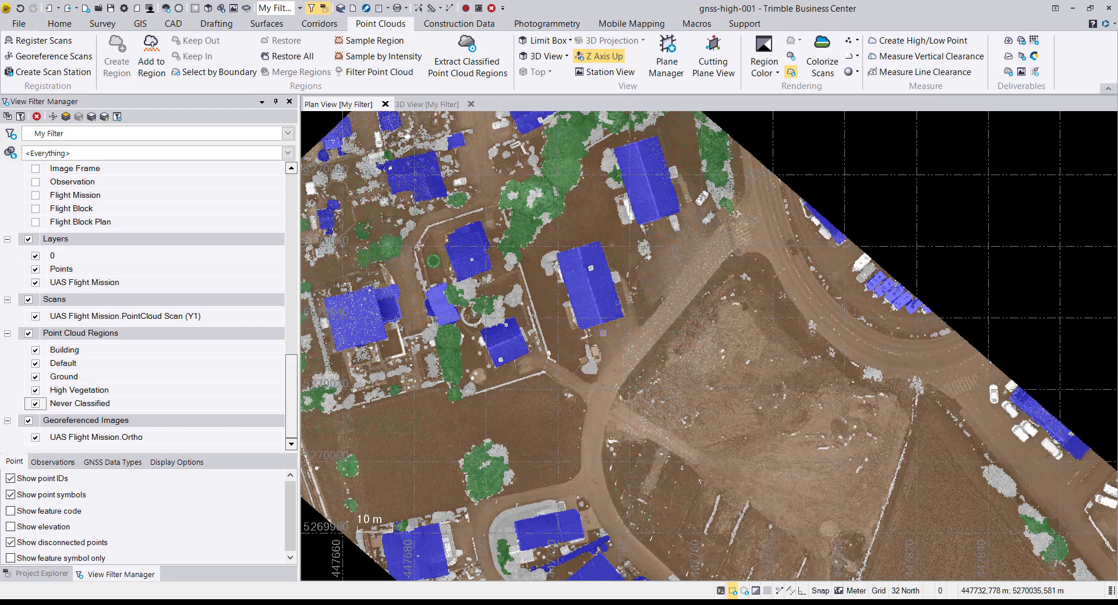
{"action": "mouse_move", "coordinate": [602, 333]}
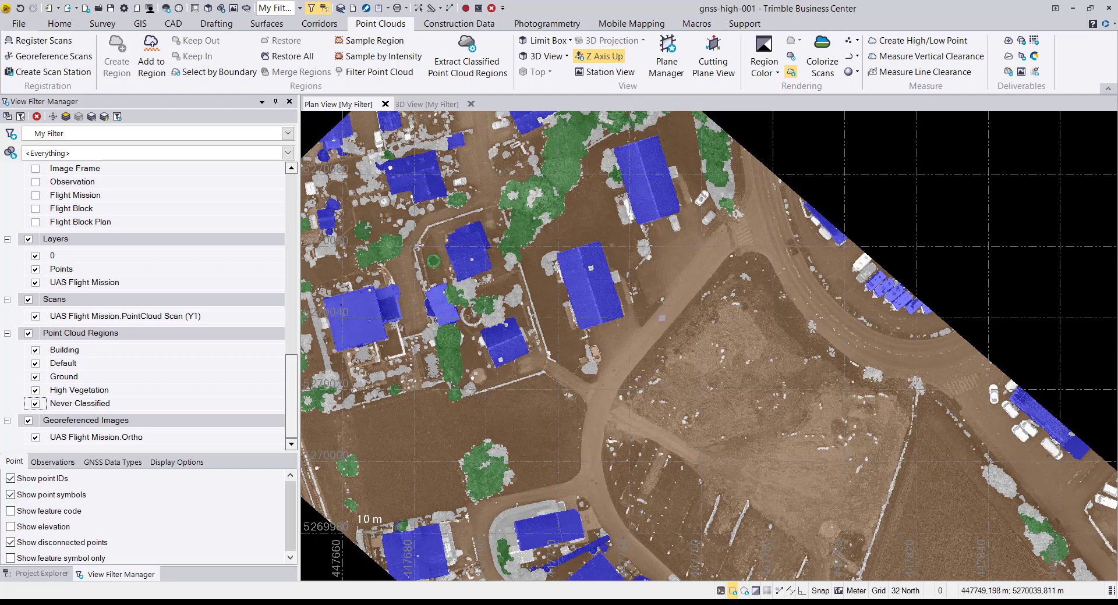
{"action": "left_click", "coordinate": [555, 24]}
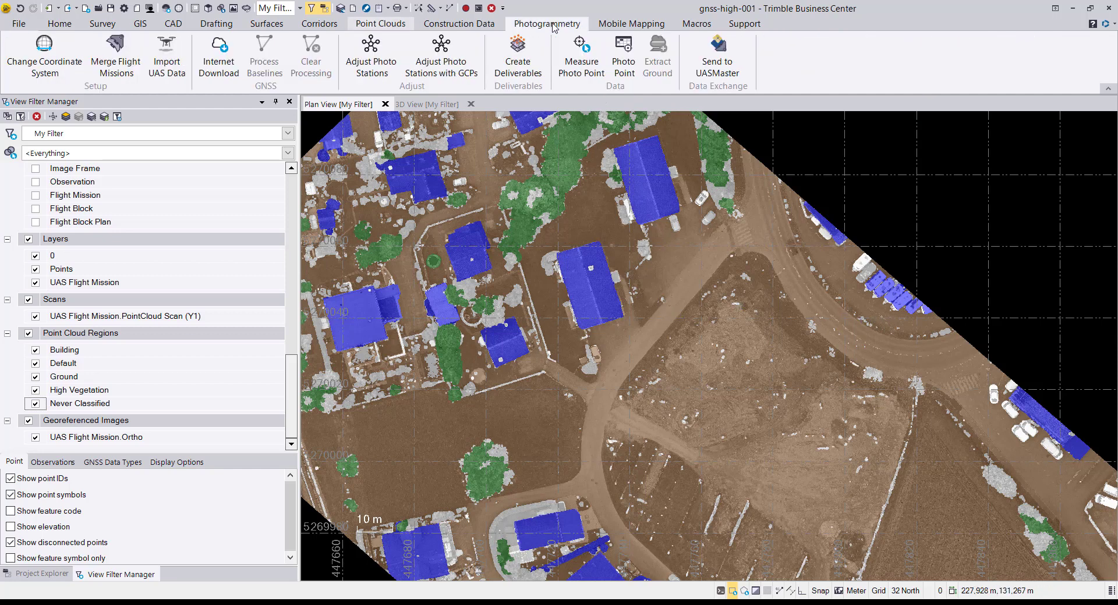
In Create Deliverables, set the elevation type to Digital Surface Model (Highest Quality).
{"action": "left_click", "coordinate": [504, 61]}
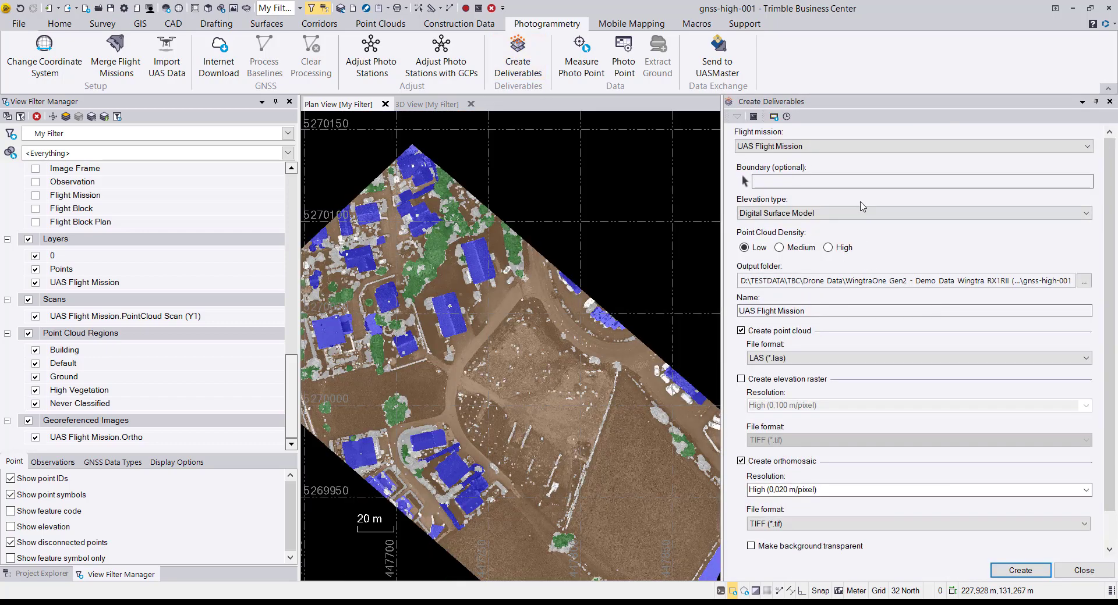
{"action": "left_click", "coordinate": [815, 213]}
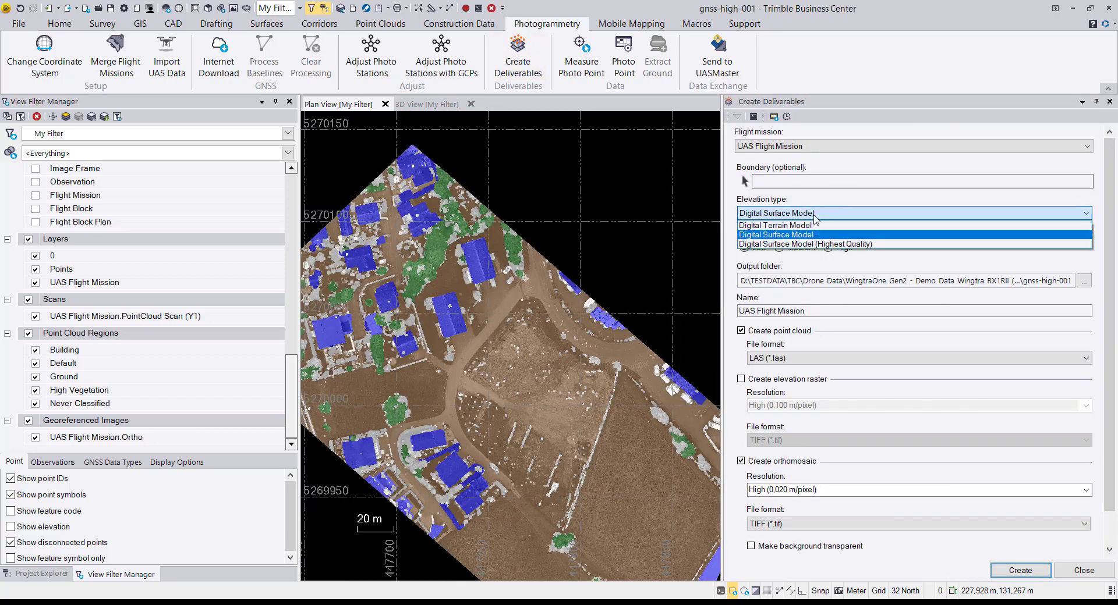
{"action": "left_click", "coordinate": [827, 247]}
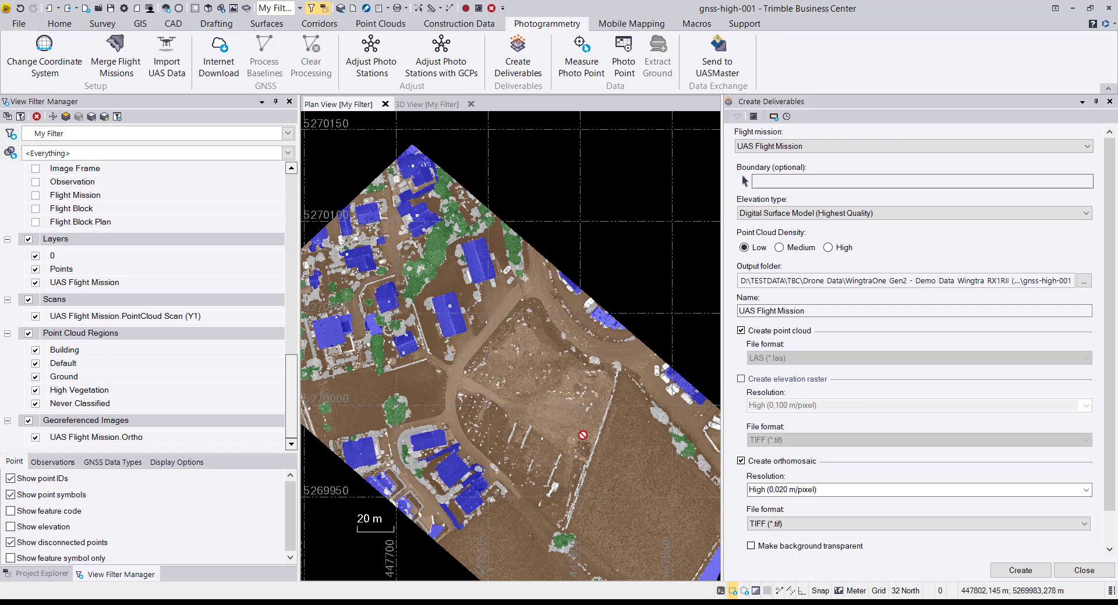
{"action": "middle_click_drag", "start_coordinate": [566, 394], "coordinate": [530, 298]}
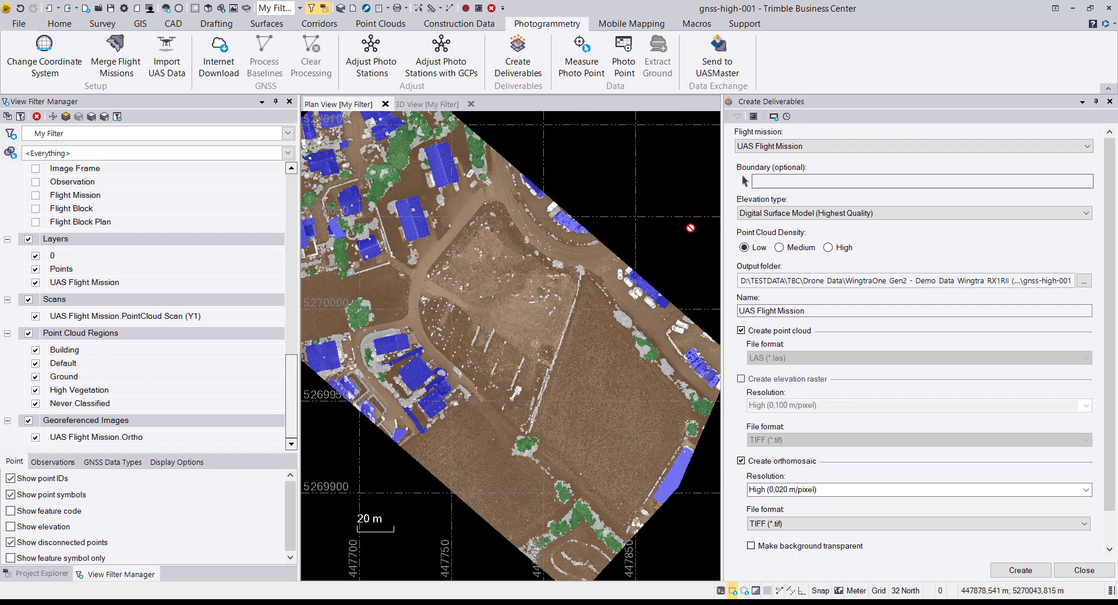
{"action": "middle_click_drag", "start_coordinate": [471, 273], "coordinate": [547, 344]}
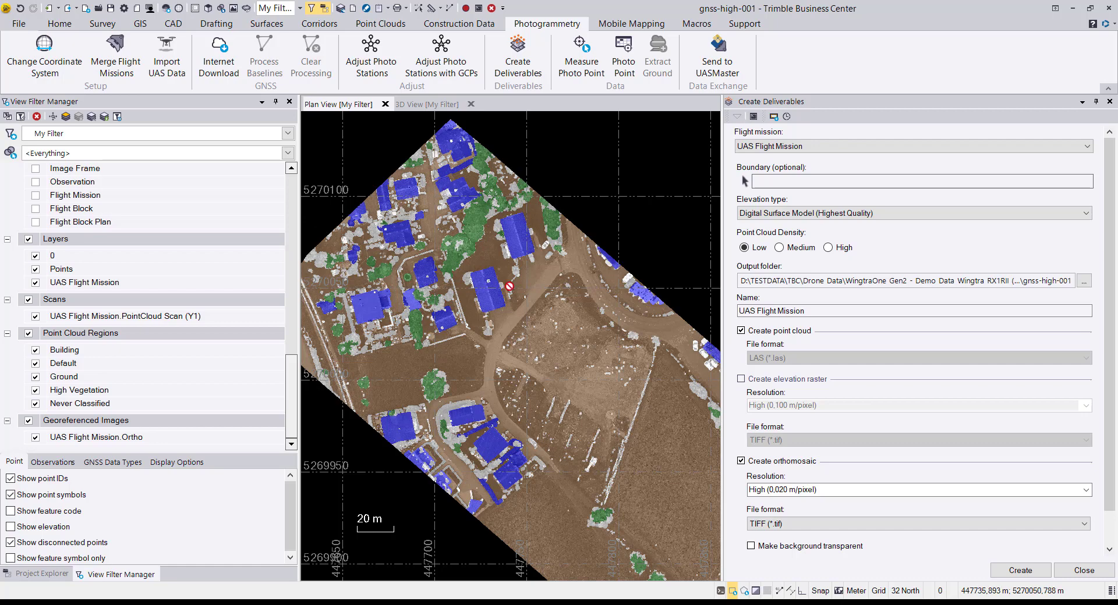
{"action": "scroll", "coordinate": [458, 194], "scroll_direction": "up", "scroll_amount": 3}
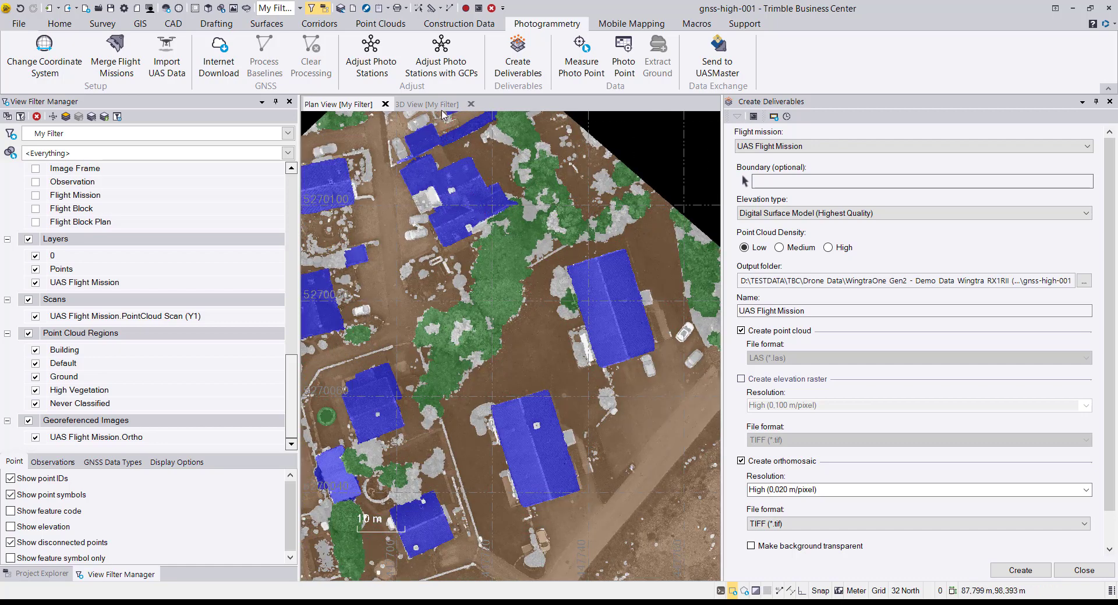
Close Create Deliverables and view the region-coloured point cloud in 3D.
{"action": "left_click", "coordinate": [438, 108]}
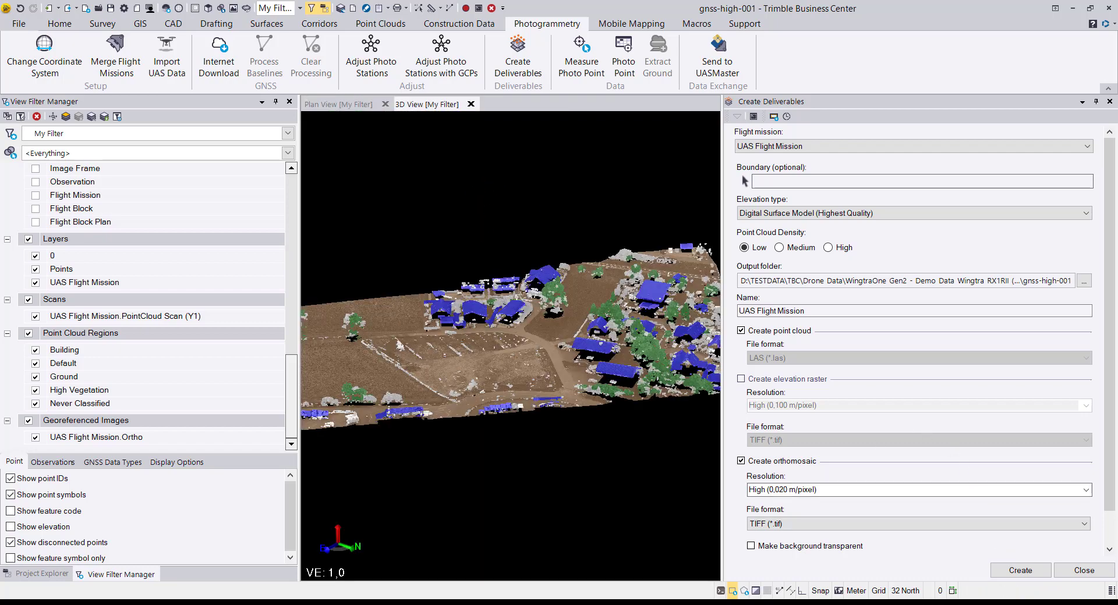
{"action": "left_click", "coordinate": [1082, 570]}
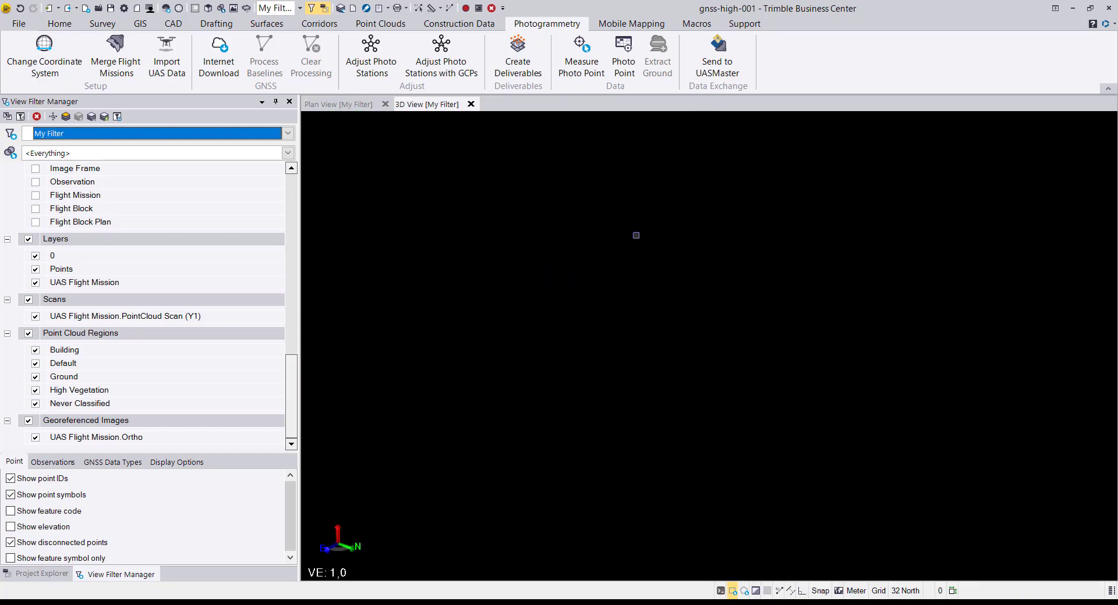
{"action": "scroll", "coordinate": [844, 349], "scroll_direction": "up", "scroll_amount": 10}
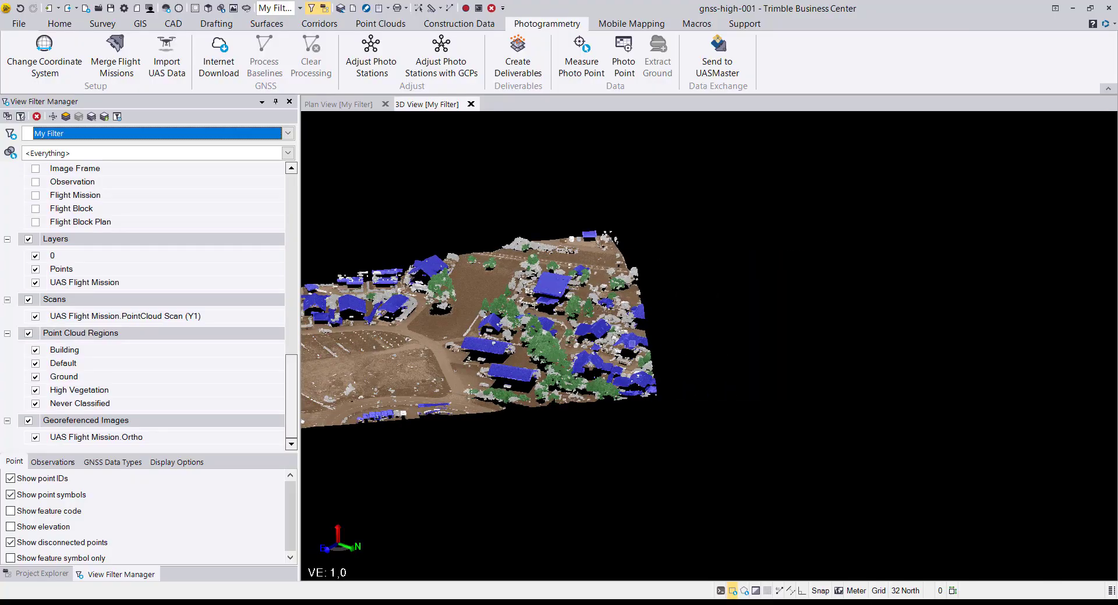
{"action": "scroll", "coordinate": [496, 348], "scroll_direction": "up", "scroll_amount": 10}
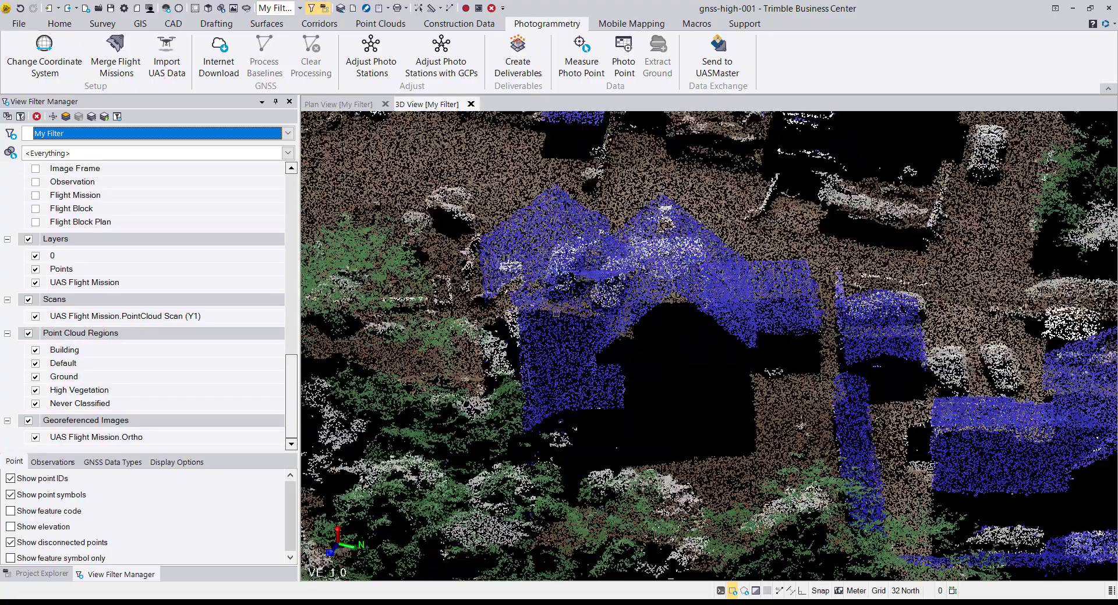
{"action": "scroll", "coordinate": [709, 346], "scroll_direction": "down", "scroll_amount": 5}
Orbit close around the blue-roofed buildings and green trees from oblique angles.
{"action": "left_click_drag", "start_coordinate": [709, 346], "coordinate": [499, 317]}
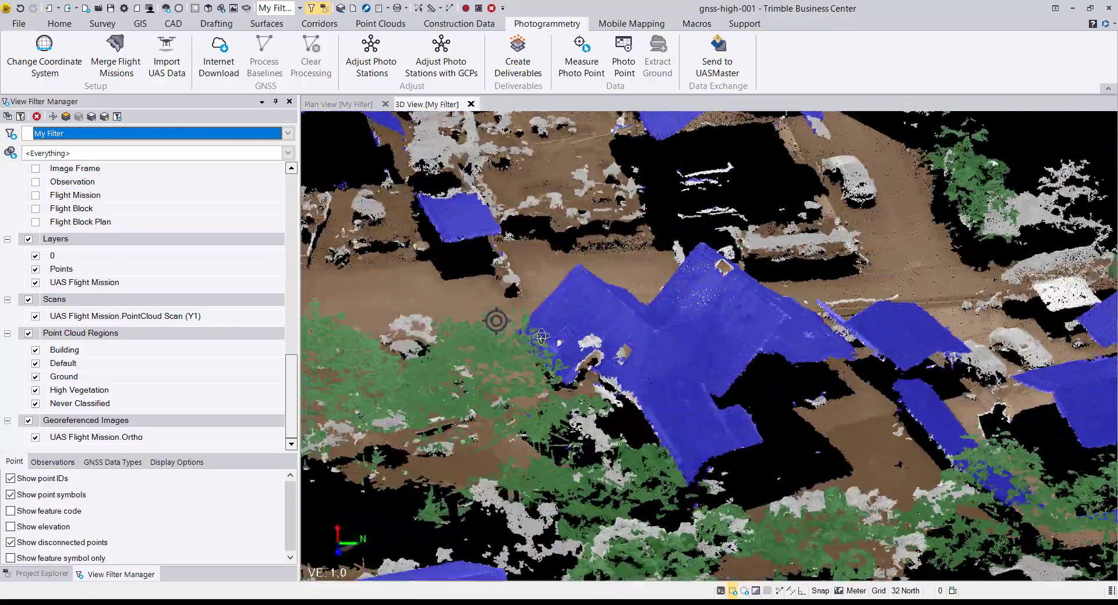
{"action": "scroll", "coordinate": [547, 257], "scroll_direction": "up", "scroll_amount": 3}
{"action": "left_click_drag", "start_coordinate": [547, 257], "coordinate": [551, 317]}
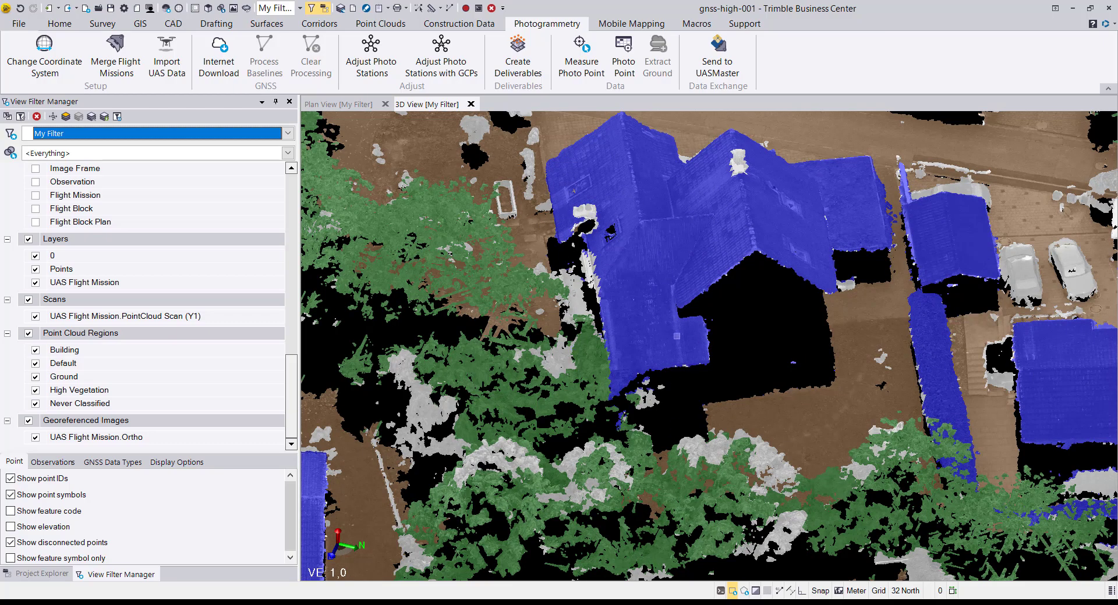
{"action": "left_click_drag", "start_coordinate": [568, 274], "coordinate": [518, 223]}
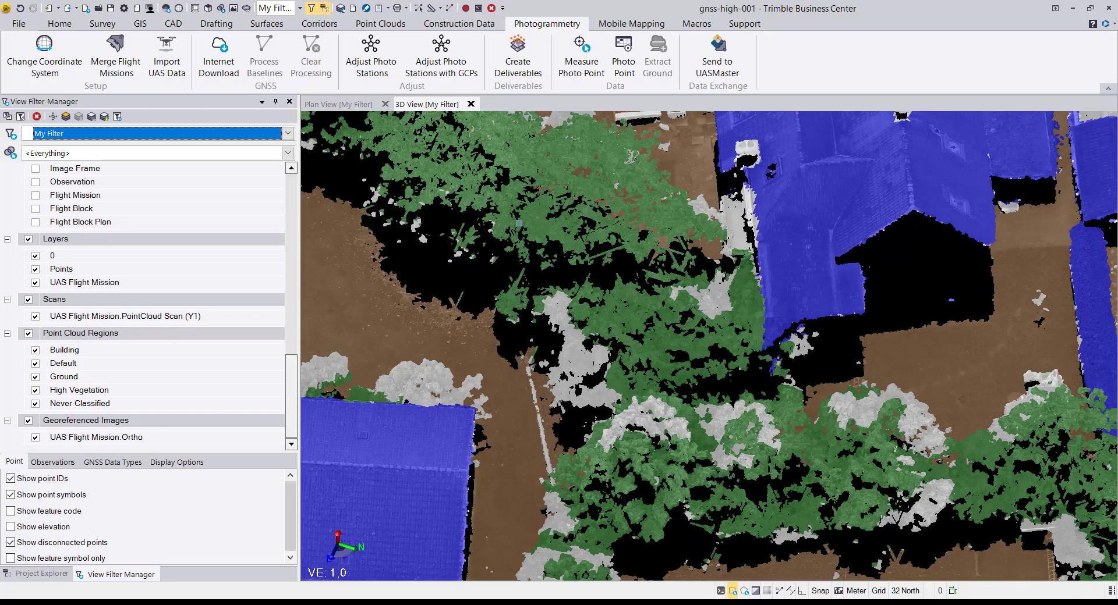
{"action": "scroll", "coordinate": [519, 223], "scroll_direction": "down", "scroll_amount": 5}
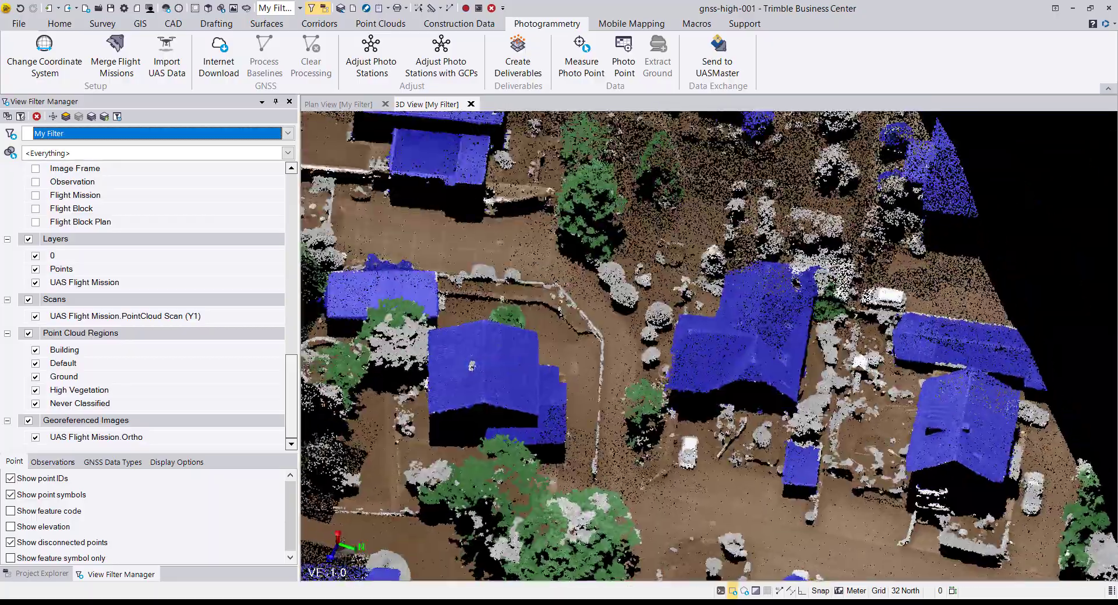
{"action": "scroll", "coordinate": [609, 307], "scroll_direction": "up", "scroll_amount": 5}
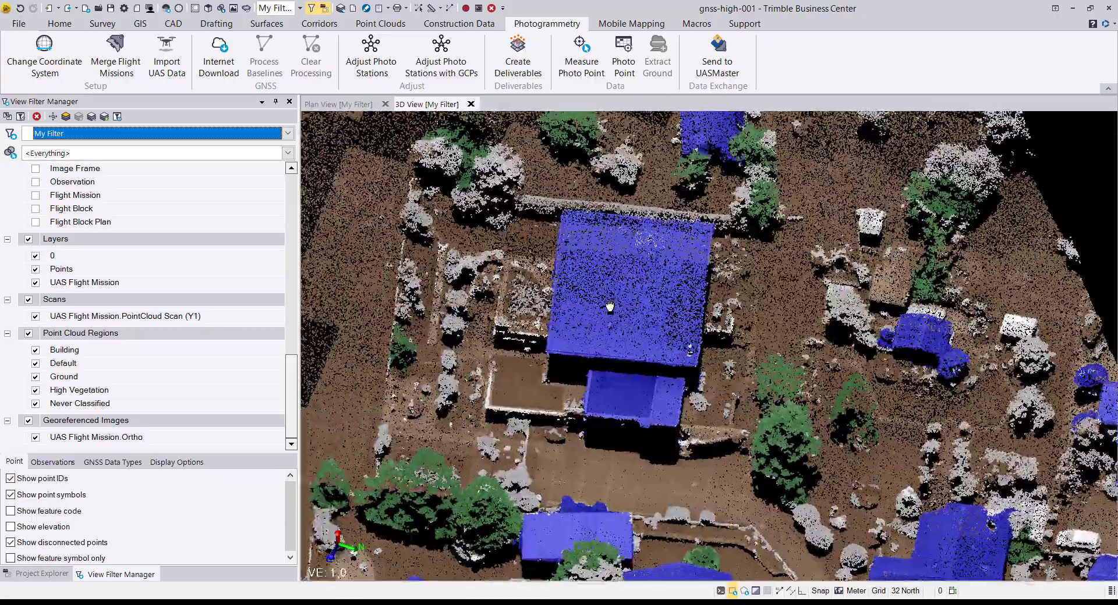
{"action": "middle_click_drag", "start_coordinate": [610, 307], "coordinate": [899, 168], "text": "shift"}
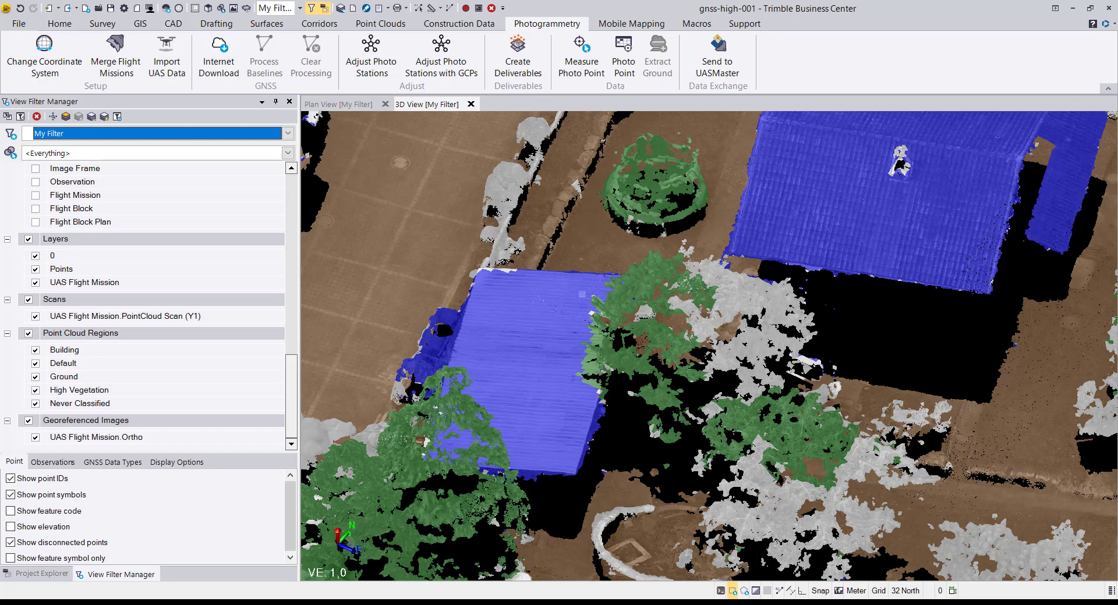
Hide Scans in Plan View to reveal the true orthophoto of the village.
{"action": "left_click", "coordinate": [356, 104]}
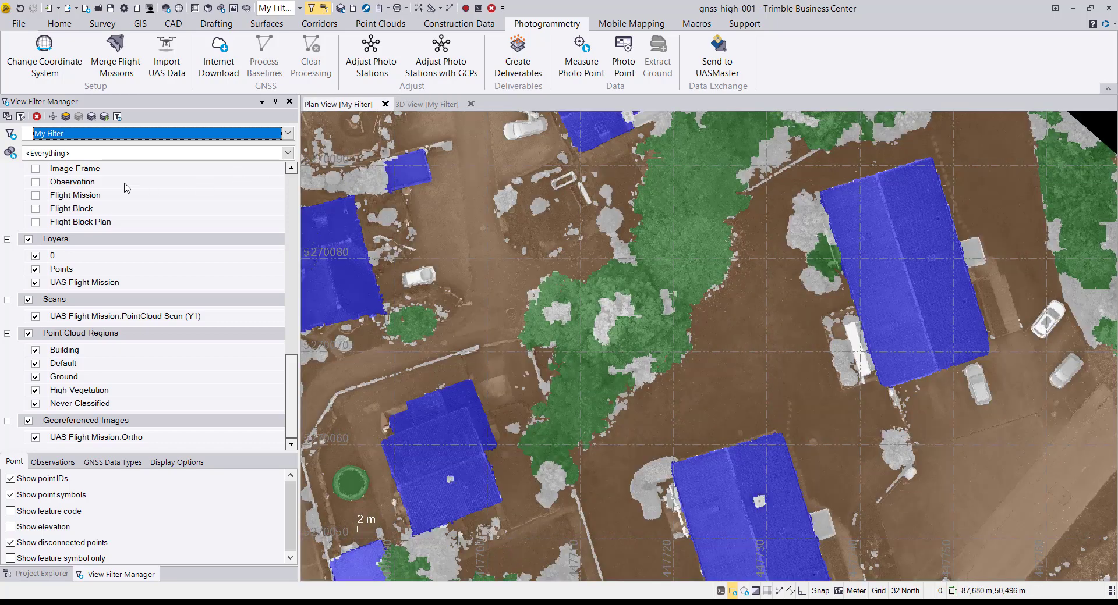
{"action": "left_click", "coordinate": [29, 300]}
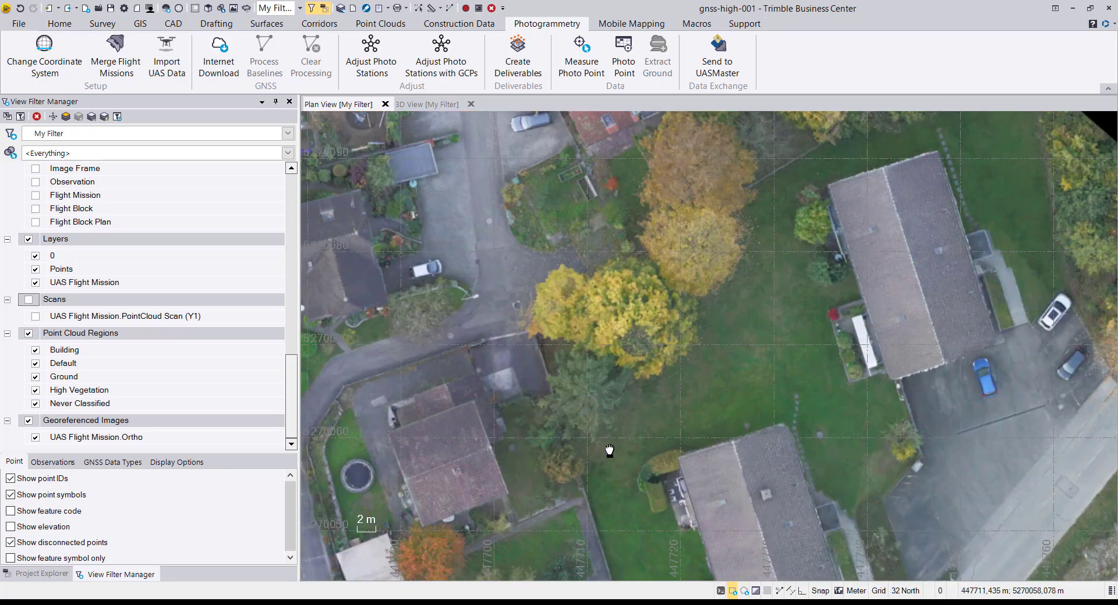
{"action": "scroll", "coordinate": [606, 451], "scroll_direction": "up", "scroll_amount": 4}
{"action": "scroll", "coordinate": [747, 449], "scroll_direction": "down", "scroll_amount": 5}
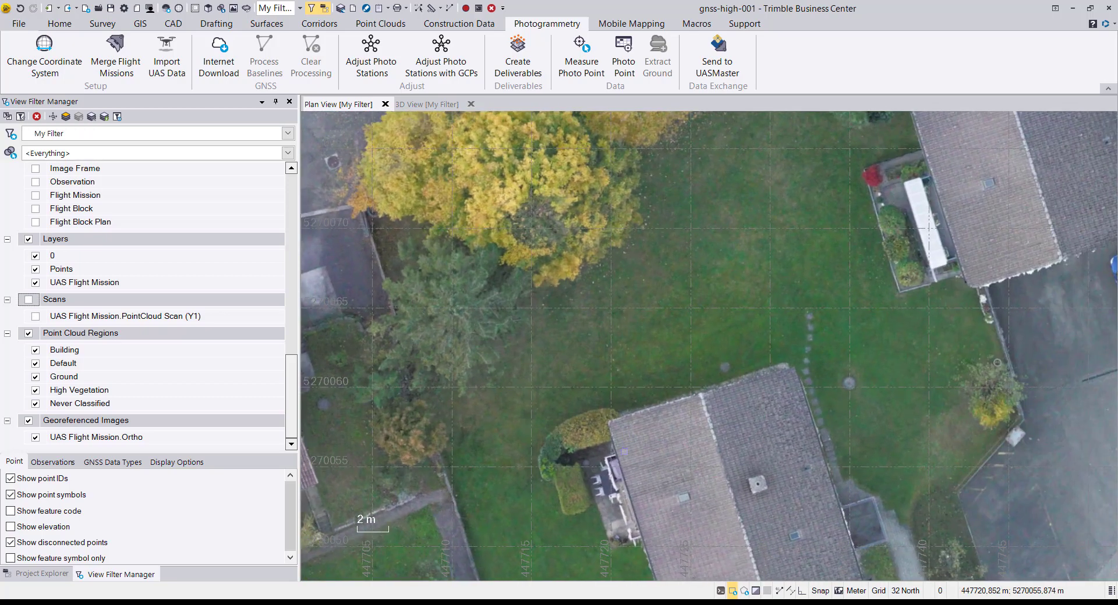
{"action": "scroll", "coordinate": [474, 370], "scroll_direction": "up", "scroll_amount": 3}
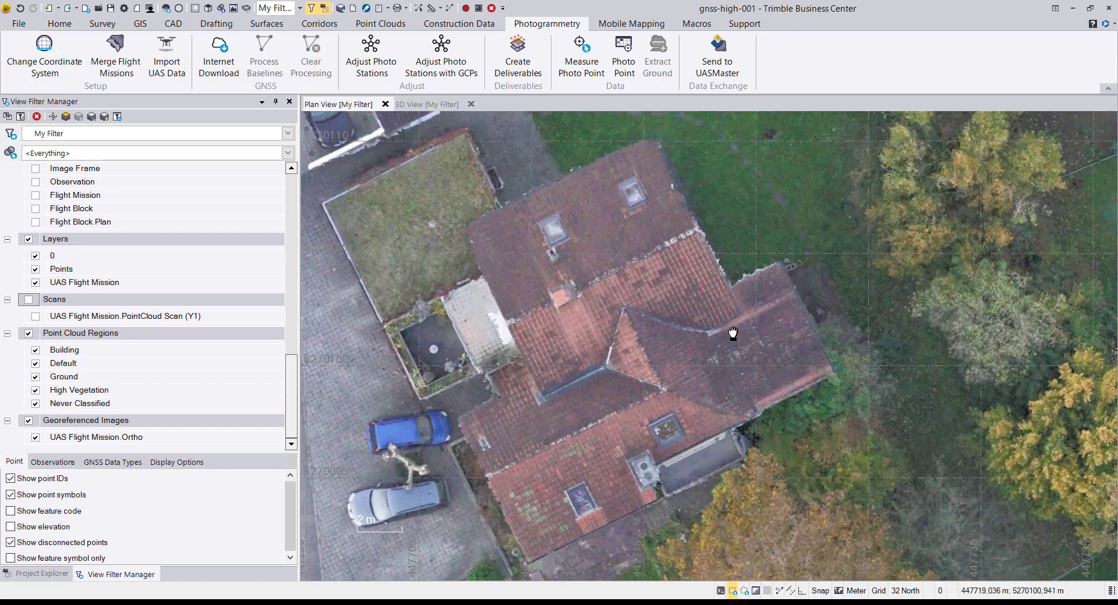
Inspect the orthophoto's house roof, lawn and neighbouring houses.
{"action": "middle_click_drag", "start_coordinate": [734, 228], "coordinate": [734, 335]}
{"action": "scroll", "coordinate": [611, 393], "scroll_direction": "down", "scroll_amount": 4}
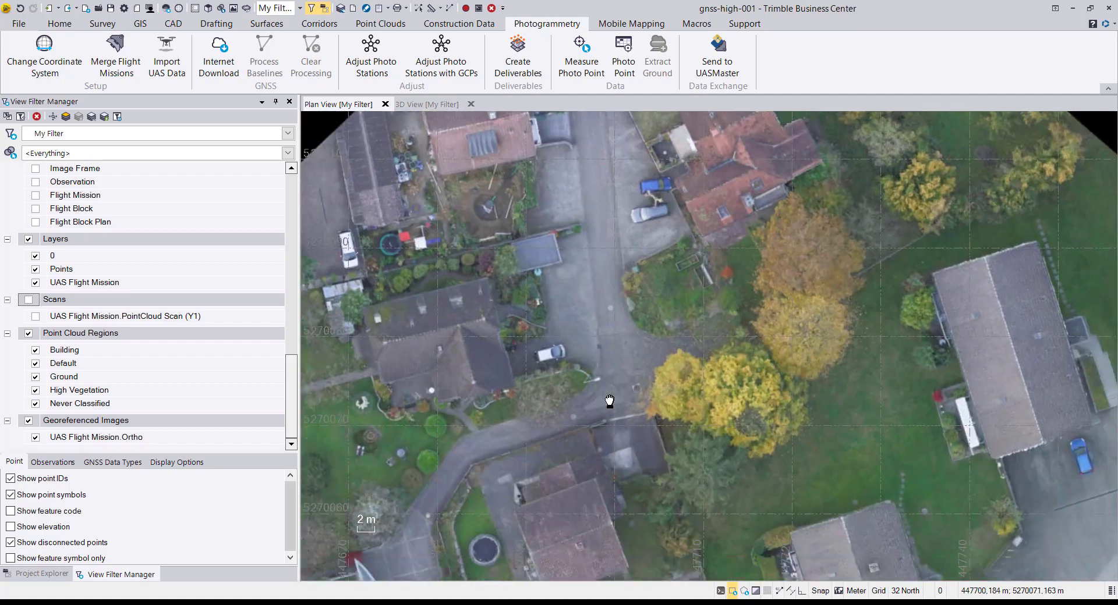
{"action": "middle_click_drag", "start_coordinate": [610, 400], "coordinate": [525, 251]}
{"action": "scroll", "coordinate": [574, 337], "scroll_direction": "up", "scroll_amount": 4}
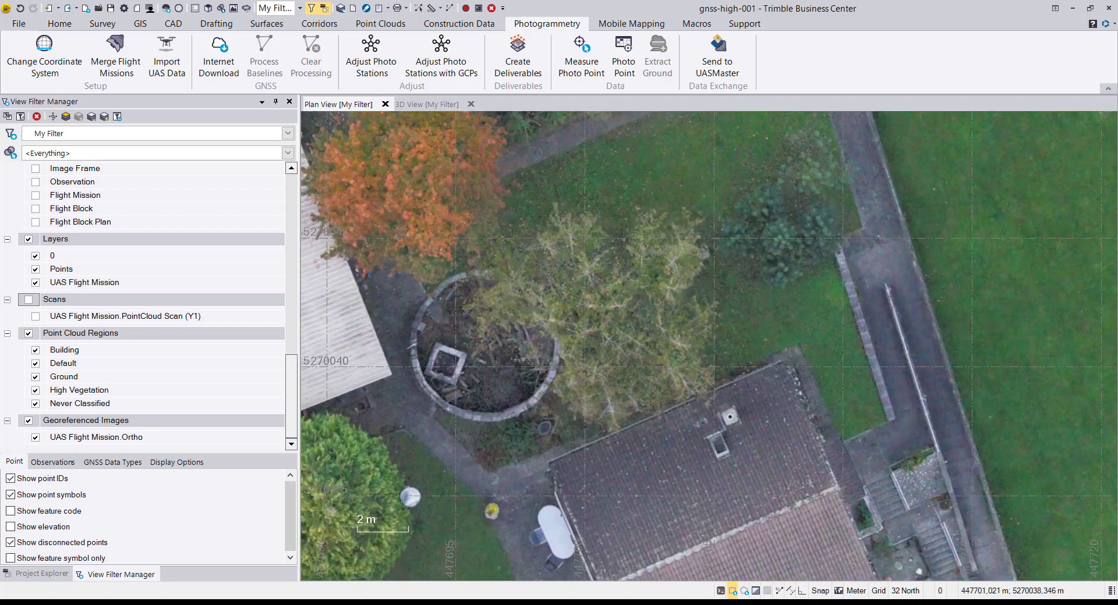
{"action": "scroll", "coordinate": [609, 410], "scroll_direction": "down", "scroll_amount": 3}
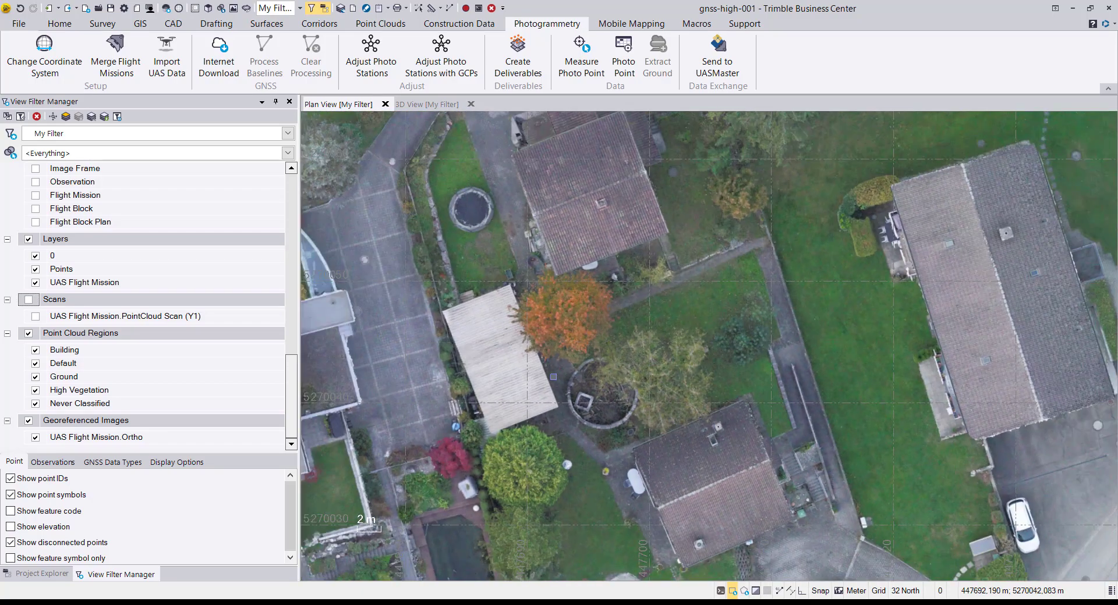
{"action": "scroll", "coordinate": [553, 377], "scroll_direction": "down", "scroll_amount": 2}
Inspect the flat-roof house, its garden and the railway, then the construction area and road.
{"action": "middle_click_drag", "start_coordinate": [553, 376], "coordinate": [646, 451]}
{"action": "middle_click_drag", "start_coordinate": [584, 346], "coordinate": [804, 375]}
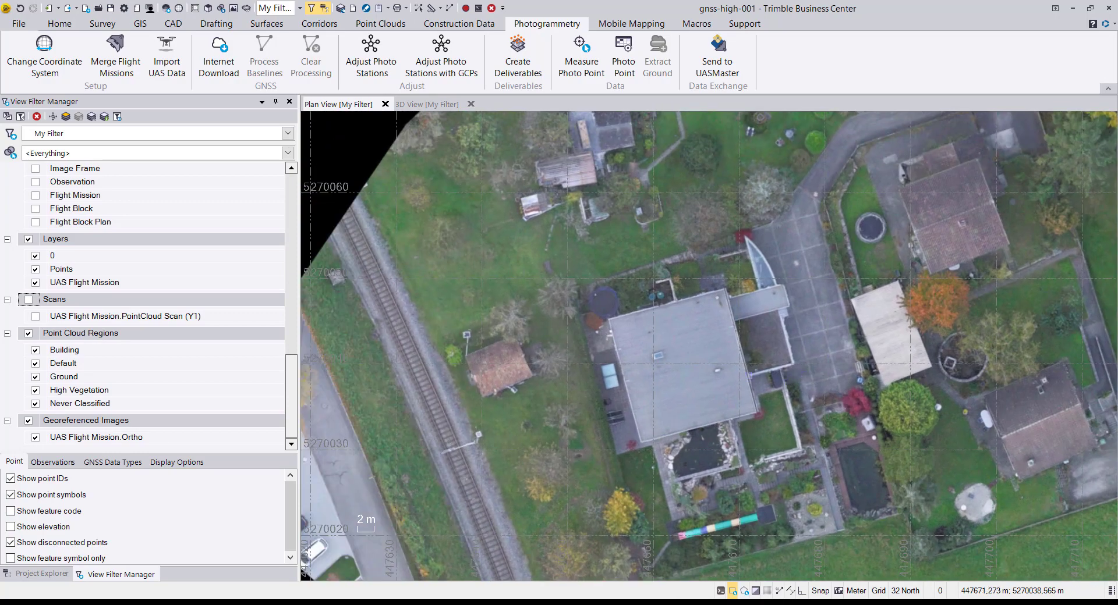
{"action": "scroll", "coordinate": [706, 366], "scroll_direction": "up", "scroll_amount": 2}
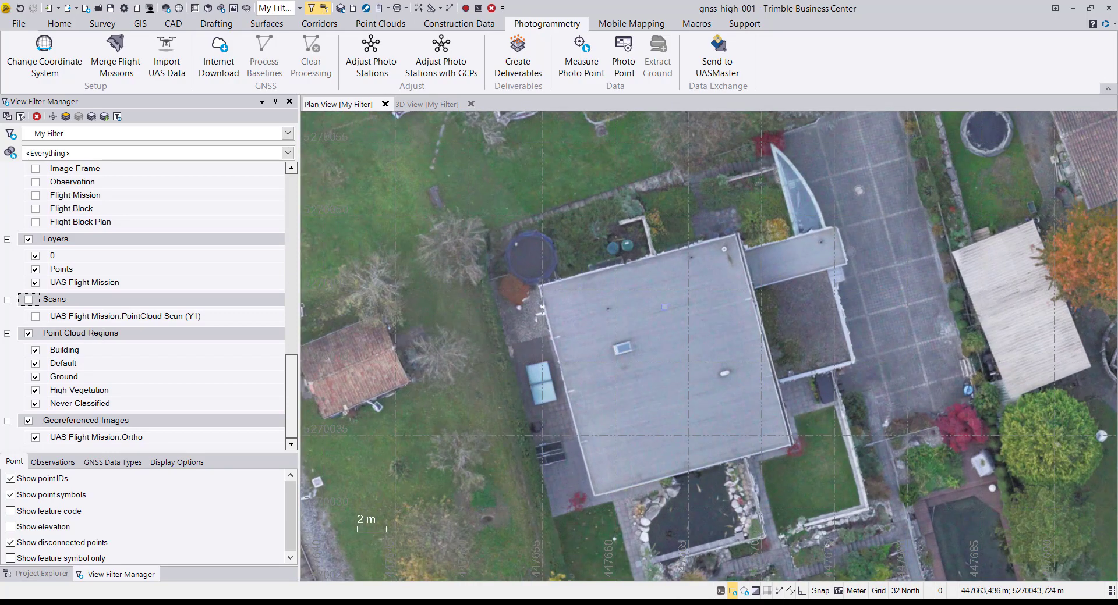
{"action": "scroll", "coordinate": [729, 357], "scroll_direction": "up", "scroll_amount": 2}
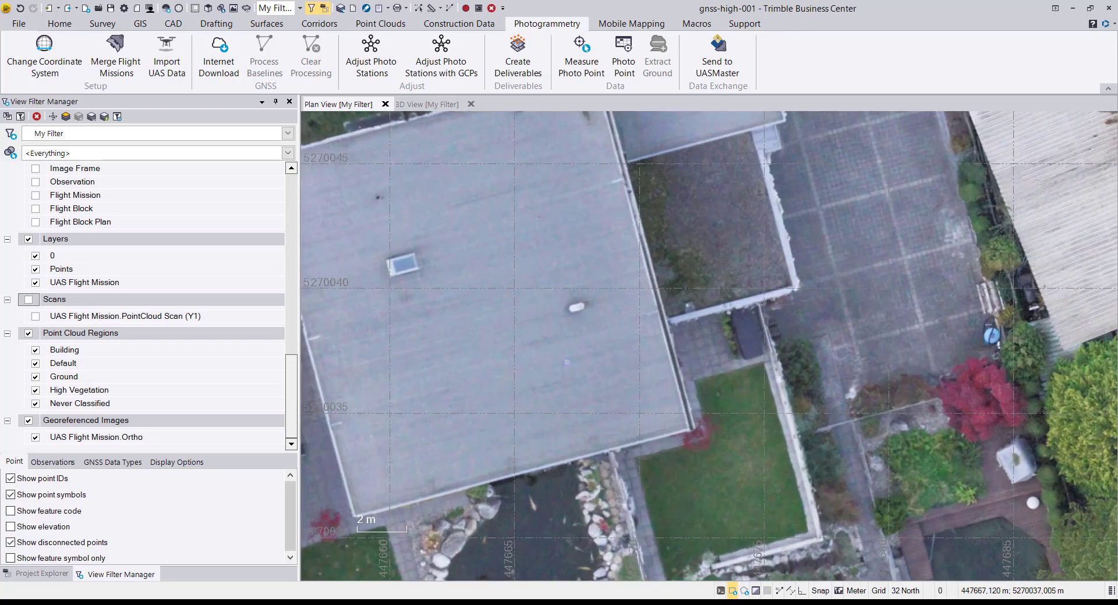
{"action": "middle_click_drag", "start_coordinate": [607, 440], "coordinate": [668, 359]}
{"action": "middle_click_drag", "start_coordinate": [379, 405], "coordinate": [533, 414]}
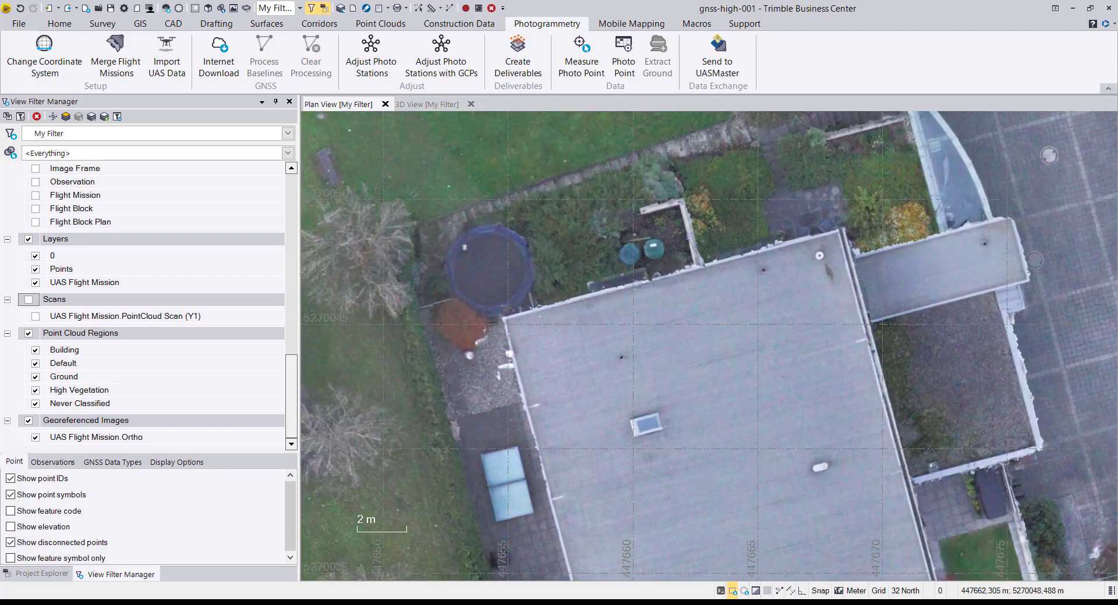
{"action": "scroll", "coordinate": [551, 218], "scroll_direction": "down", "scroll_amount": 7}
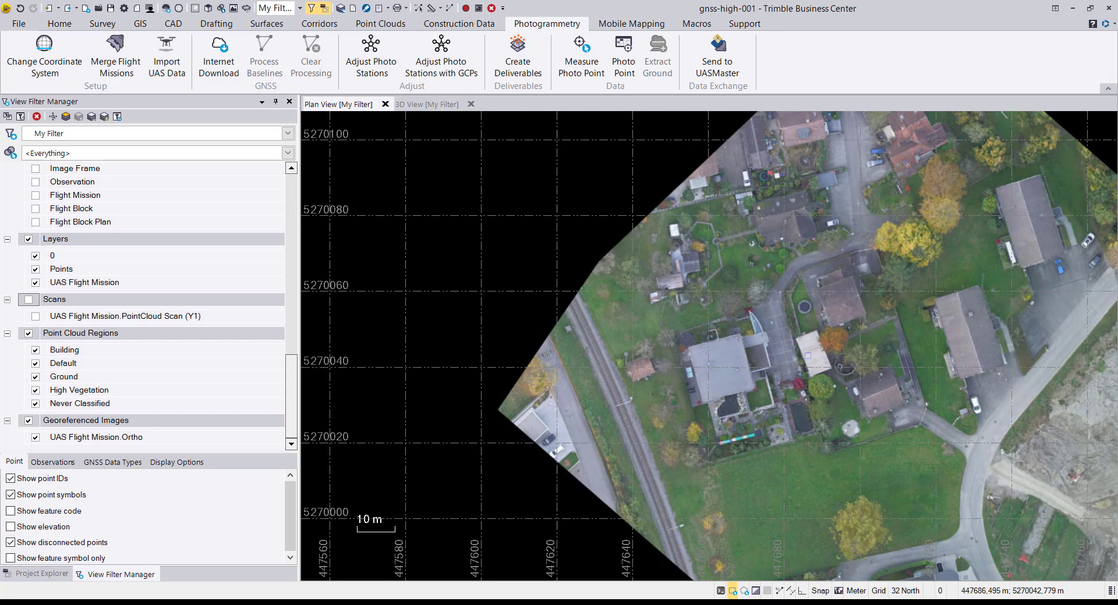
{"action": "middle_click_drag", "start_coordinate": [546, 278], "coordinate": [527, 326]}
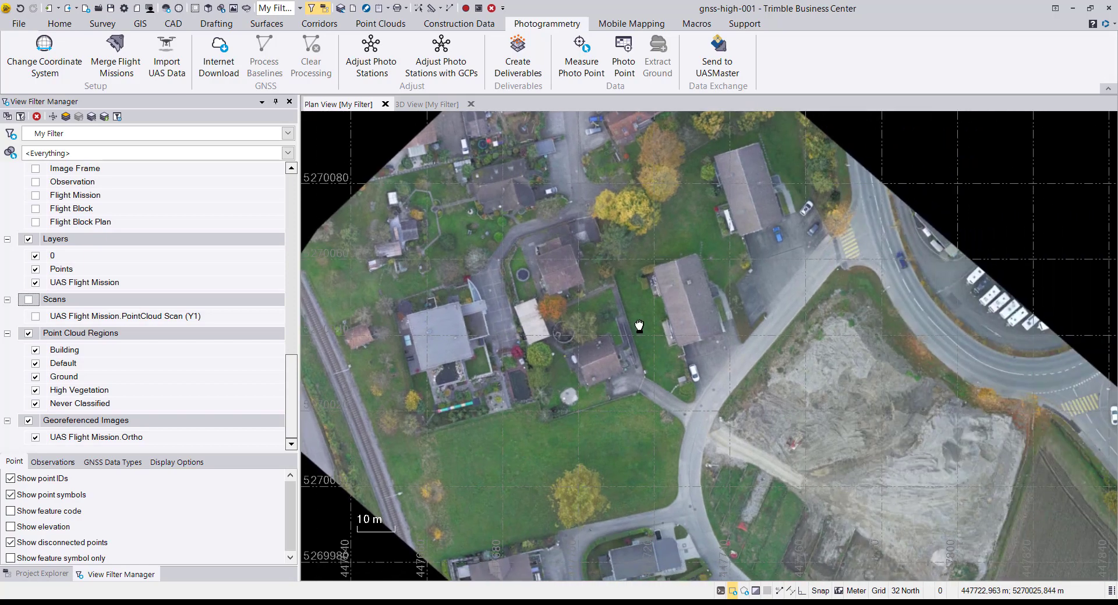
{"action": "middle_click_drag", "start_coordinate": [640, 327], "coordinate": [597, 252]}
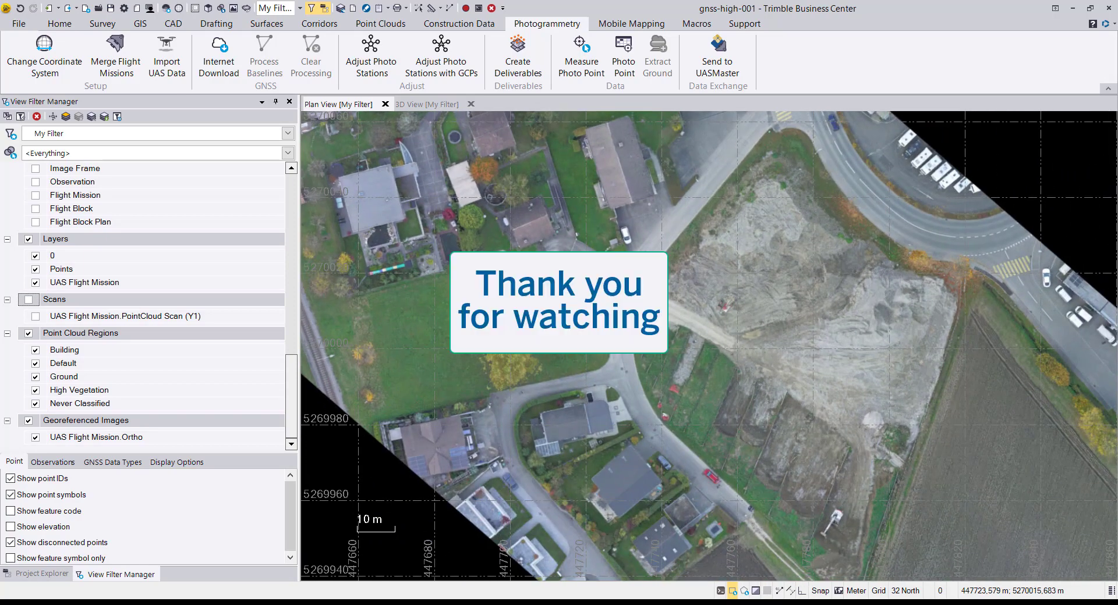